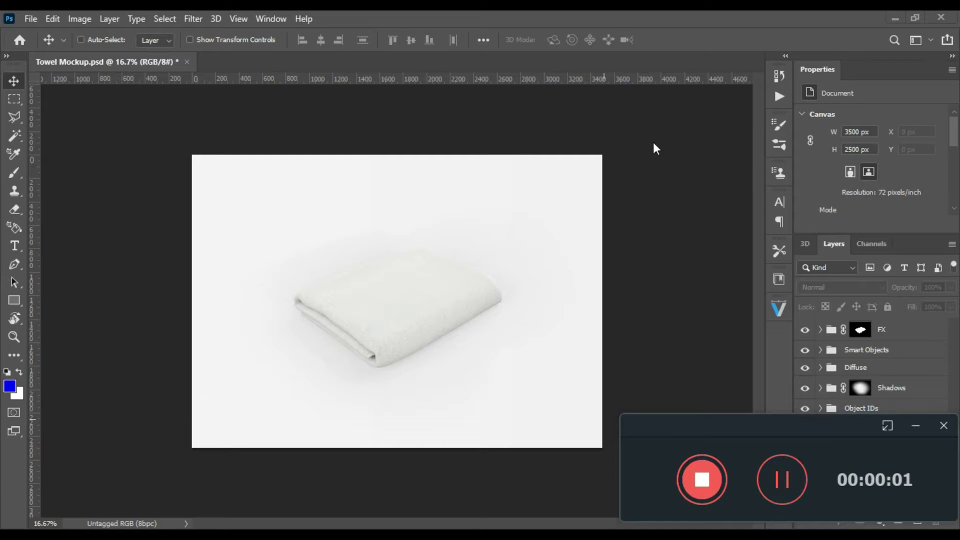
Step: Toggle the FX lighting, shadows and background layers off and on to compare the canvas
left_click(667, 154)
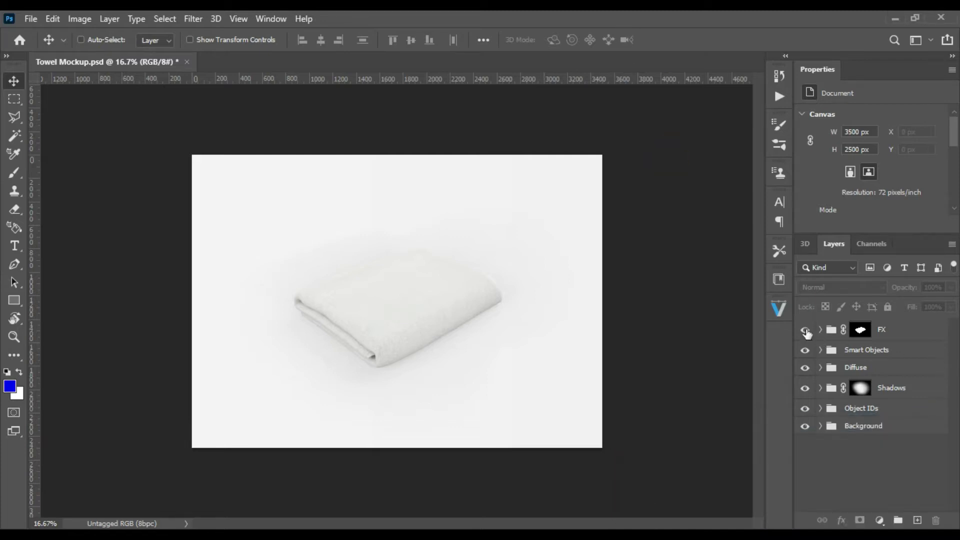
left_click(804, 330)
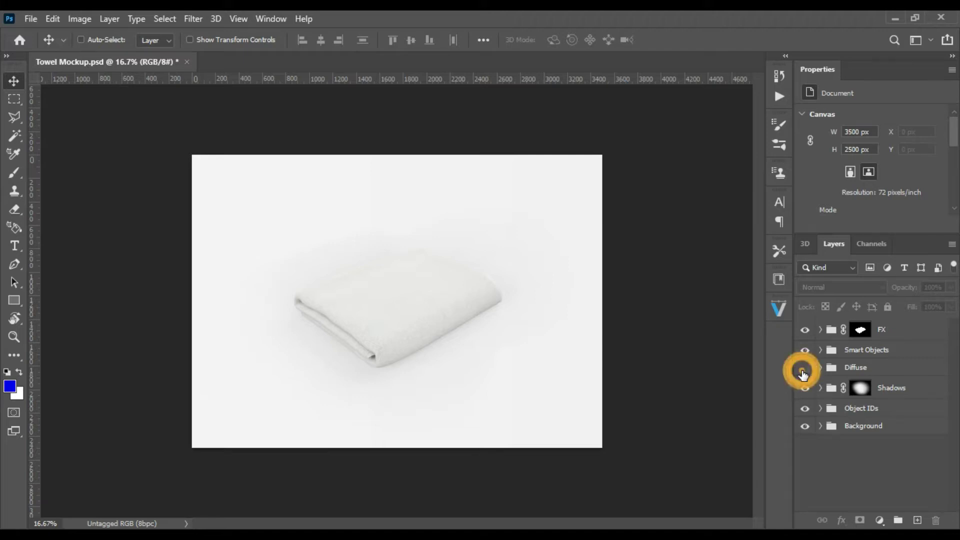
left_click(805, 389)
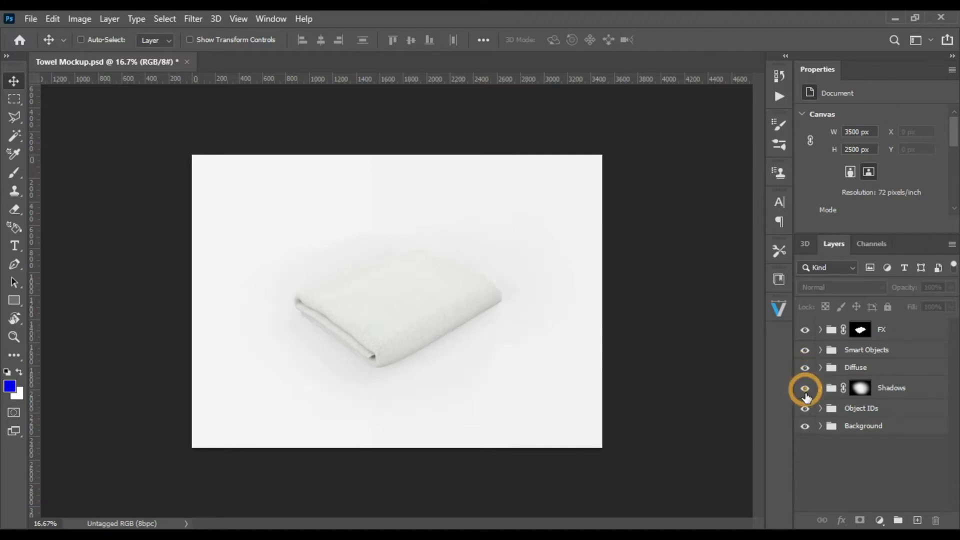
left_click(805, 426)
Step: Expand Object IDs, load the towel's Object ID outlines as selections, then deselect
left_click(820, 409)
left_click(845, 439, "ctrl")
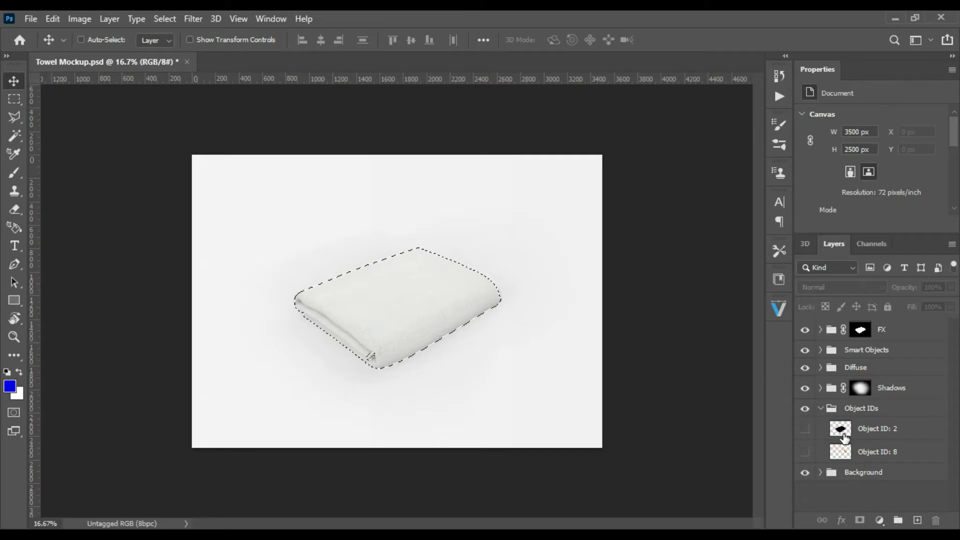
left_click(848, 455, "ctrl")
left_click(845, 454, "ctrl")
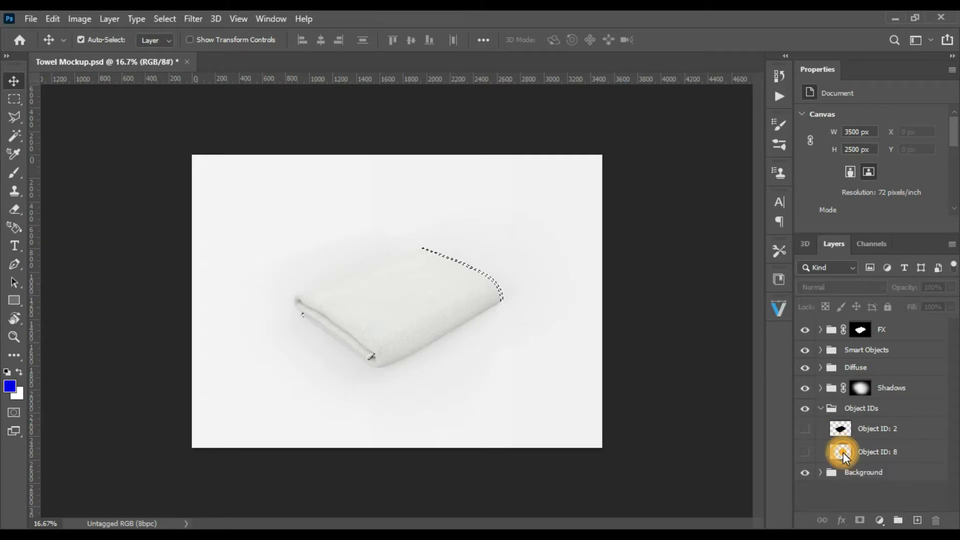
key("ctrl+d")
Step: Collapse the Object IDs and Background groups and expand the Smart Objects group
left_click(821, 415)
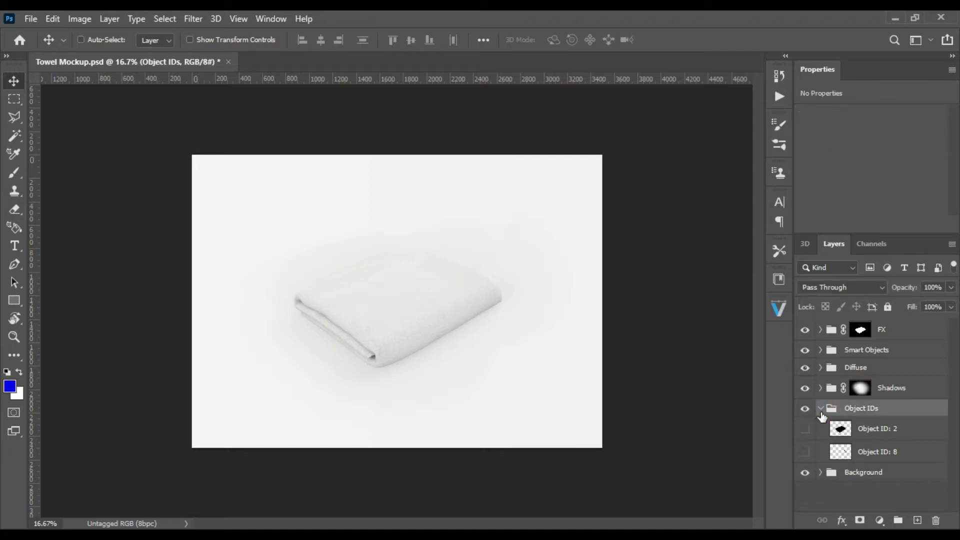
left_click(821, 410)
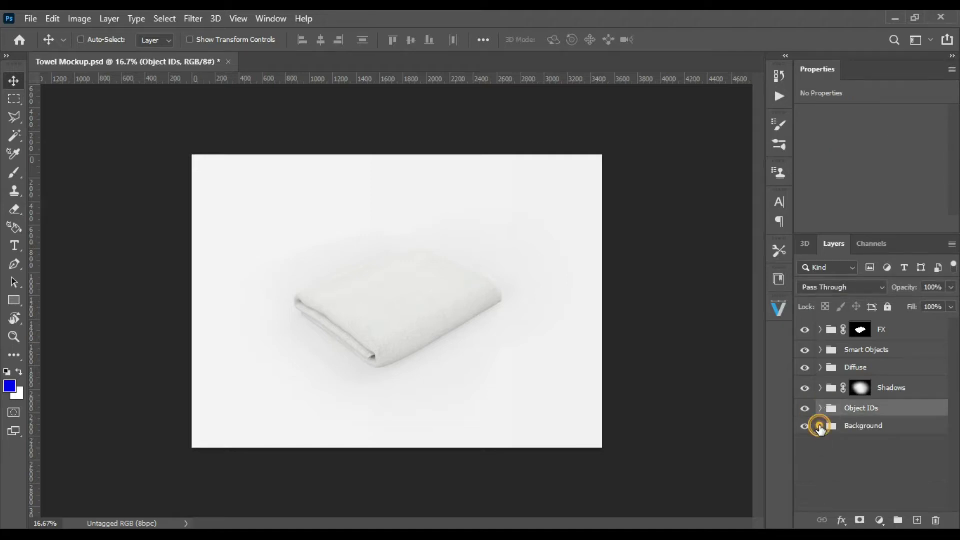
left_click(821, 426)
left_click(822, 427)
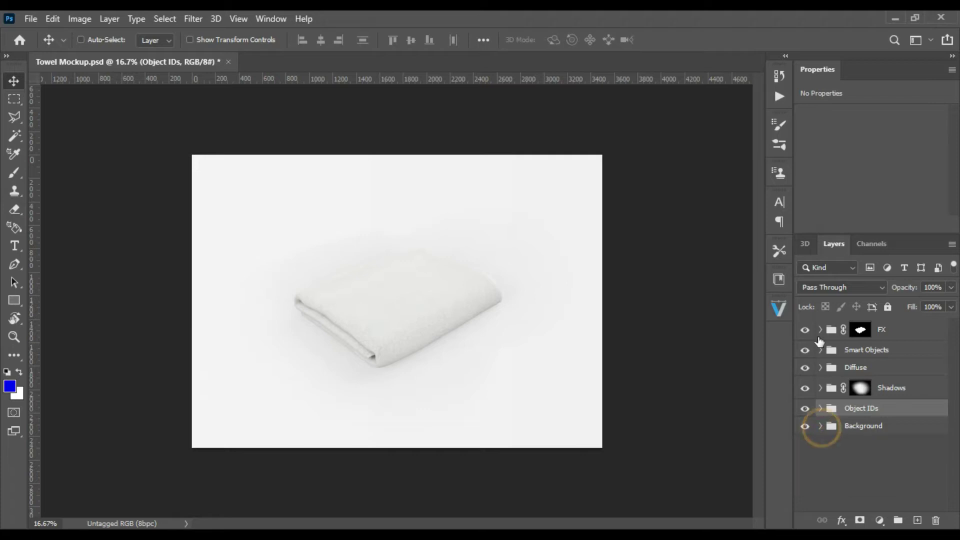
left_click(821, 351)
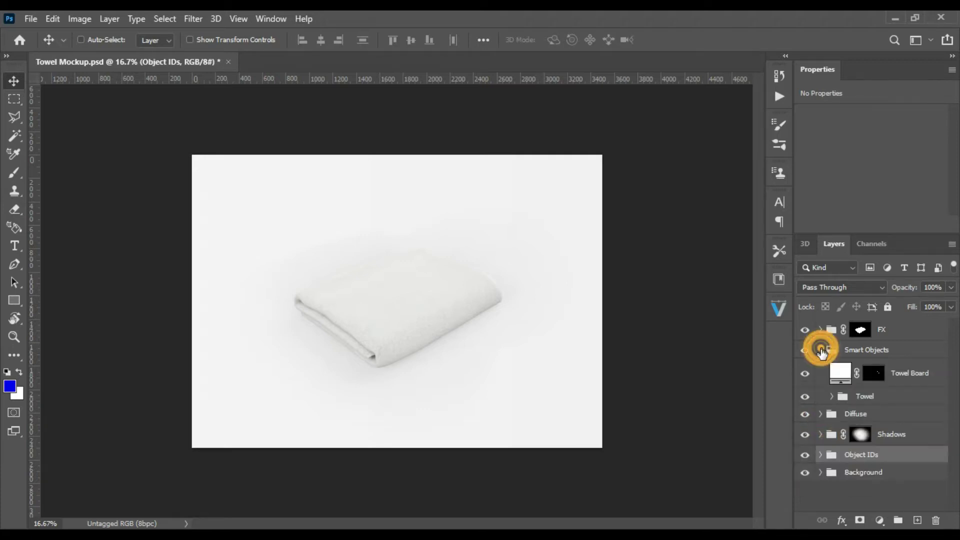
Step: Try red for the Towel Board fill, cancel to keep it white, and expand the Towel group
double_click(842, 375)
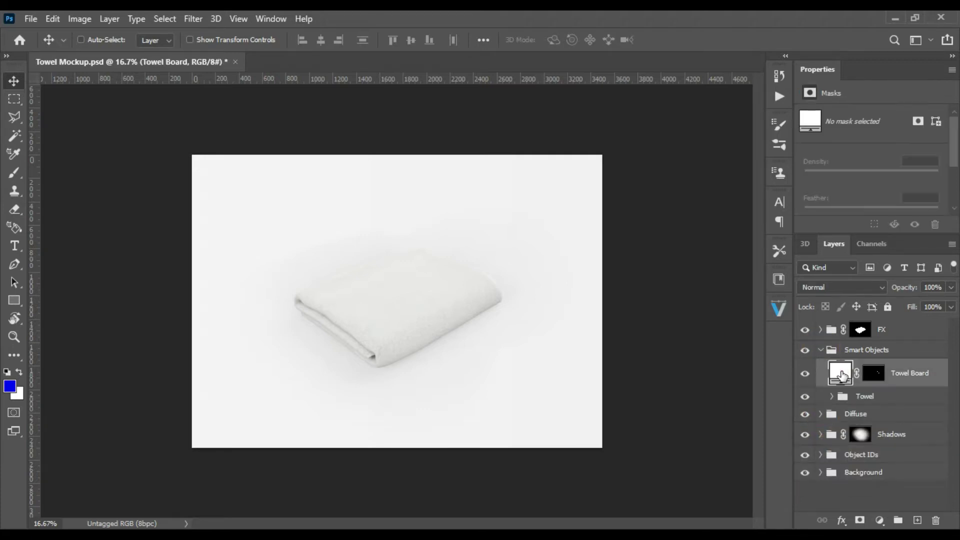
left_click_drag(699, 251, 720, 239)
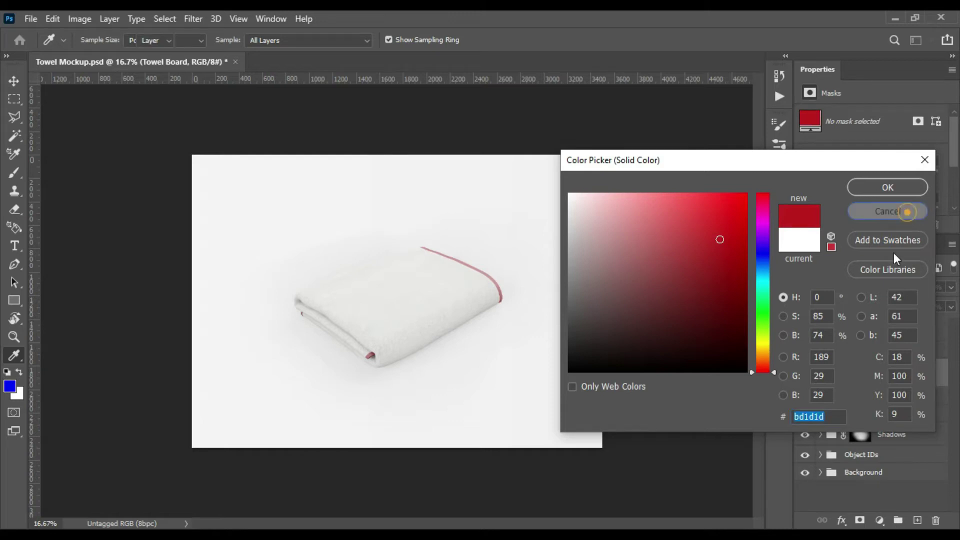
left_click(888, 211)
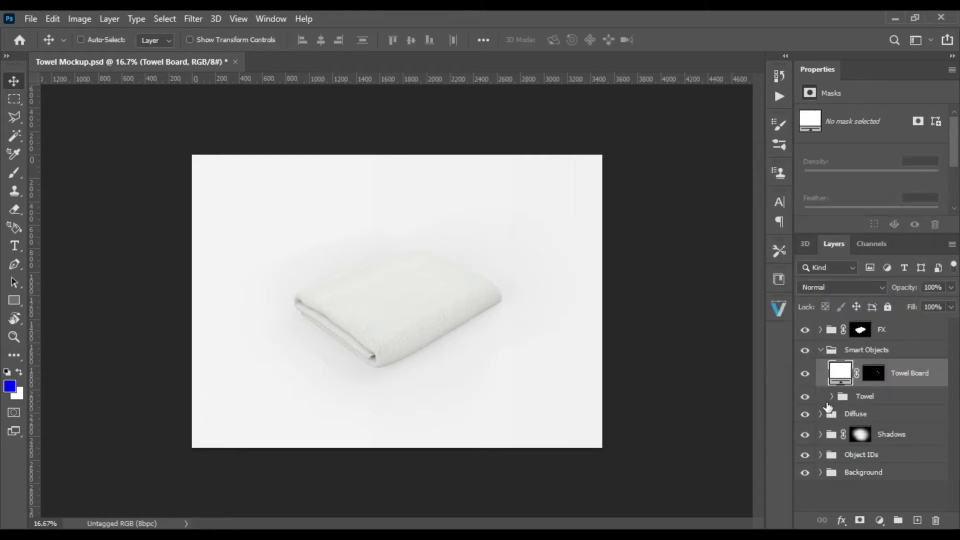
left_click(832, 398)
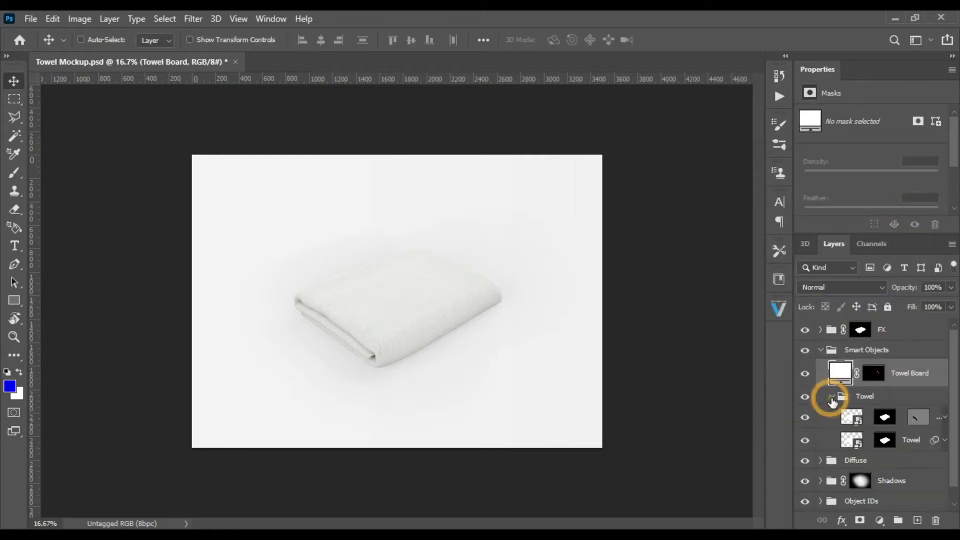
Step: Open the Towel smart object and add a Pattern Fill layer, which defaults to green leaves
double_click(847, 420)
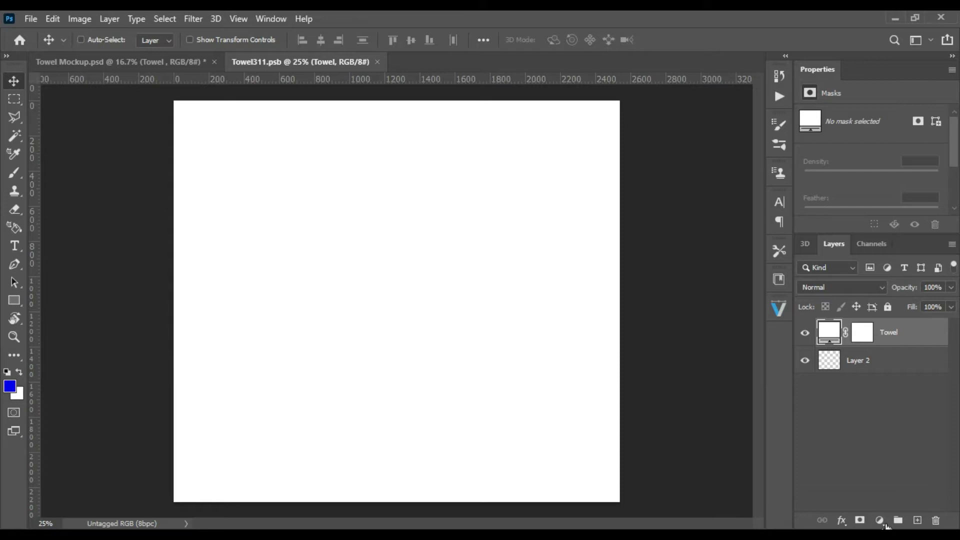
left_click(881, 522)
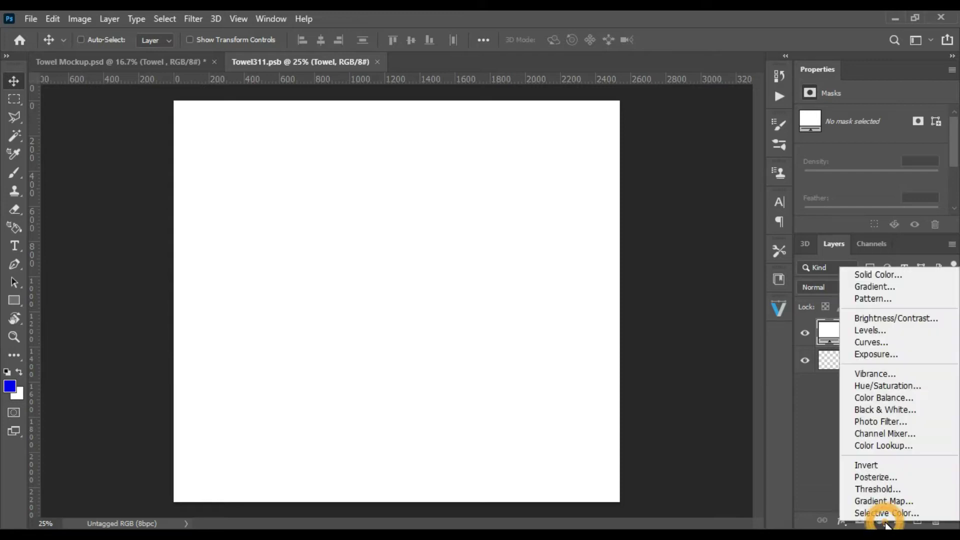
left_click(895, 298)
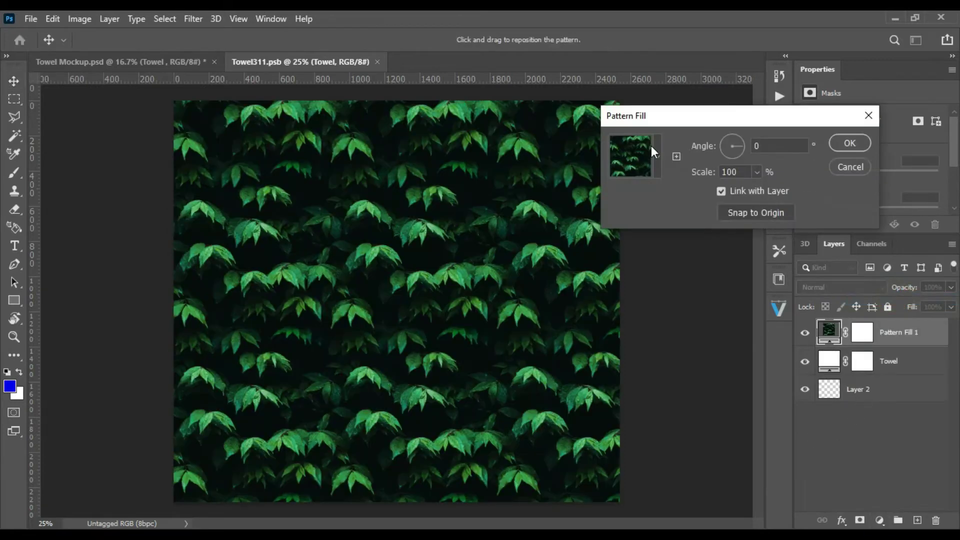
Step: Browse the Christmas, Arabesque, Ethnic and Camouflage pattern sets
left_click(658, 157)
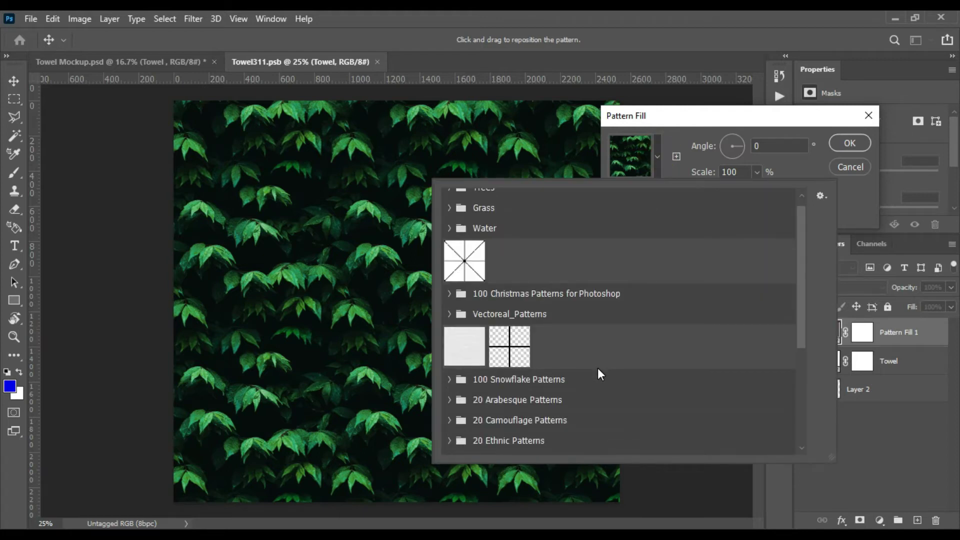
scroll(568, 323, "down", 2)
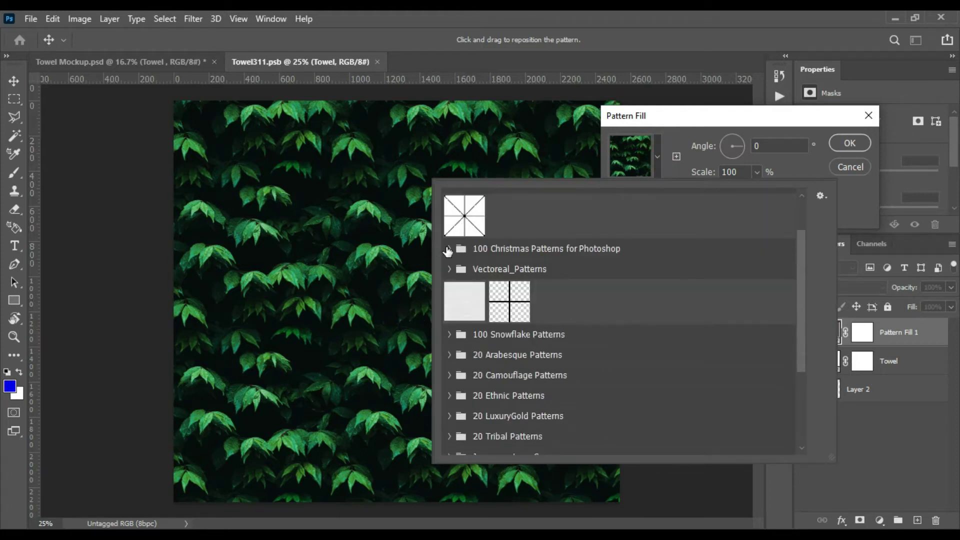
left_click(445, 247)
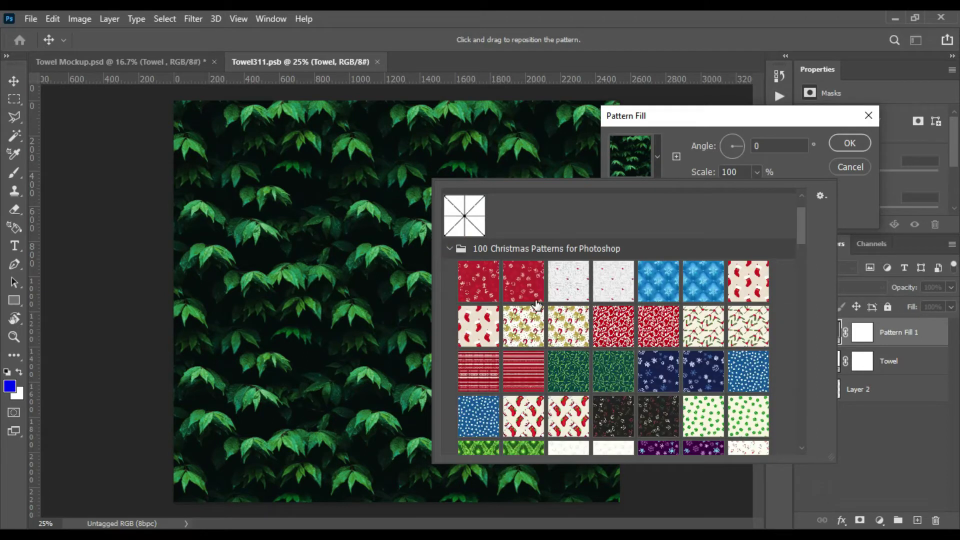
scroll(707, 324, "down", 1)
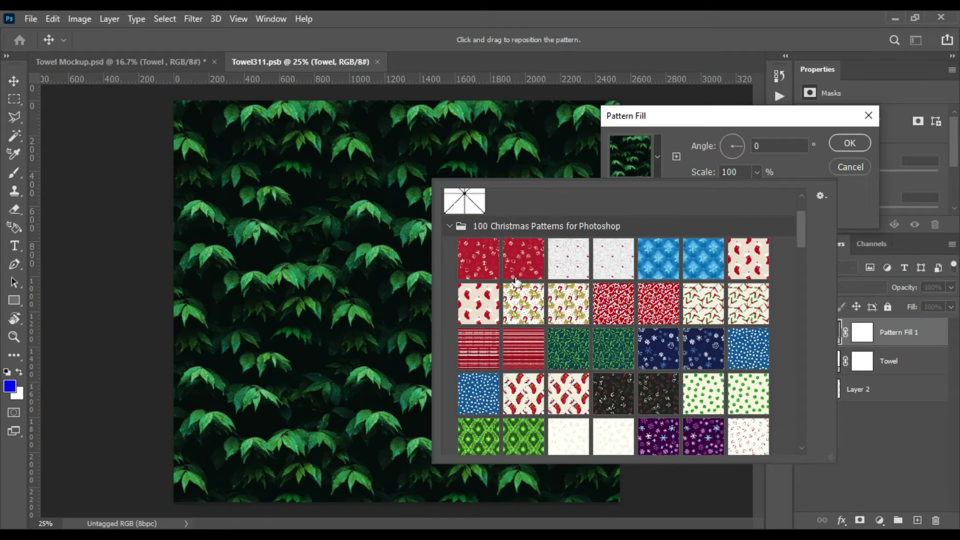
left_click(453, 227)
scroll(628, 325, "down", 1)
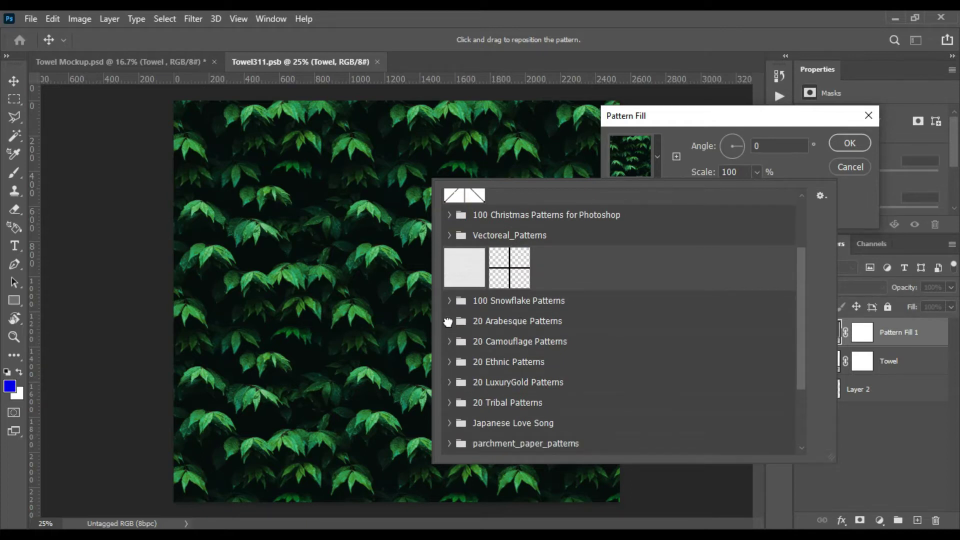
left_click(449, 321)
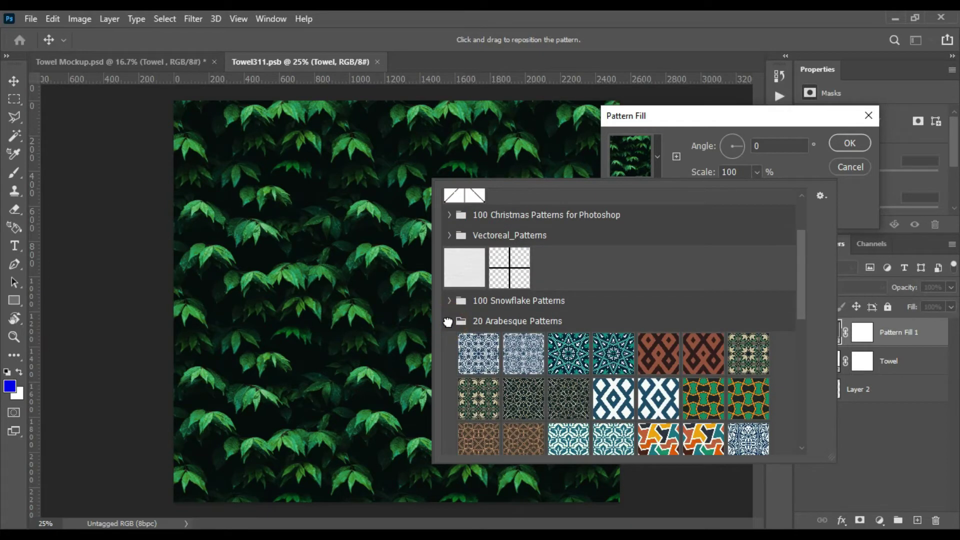
left_click(448, 321)
scroll(453, 340, "down", 1)
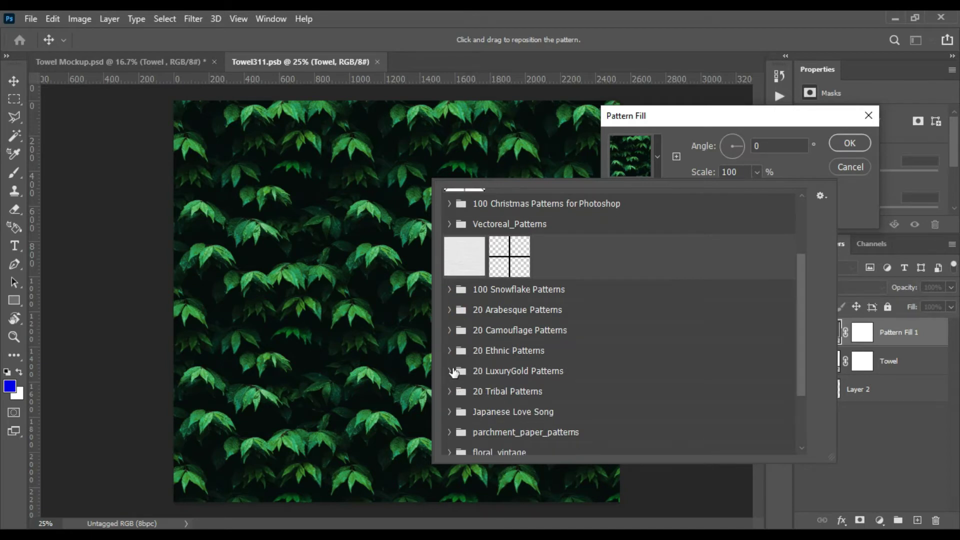
left_click(450, 351)
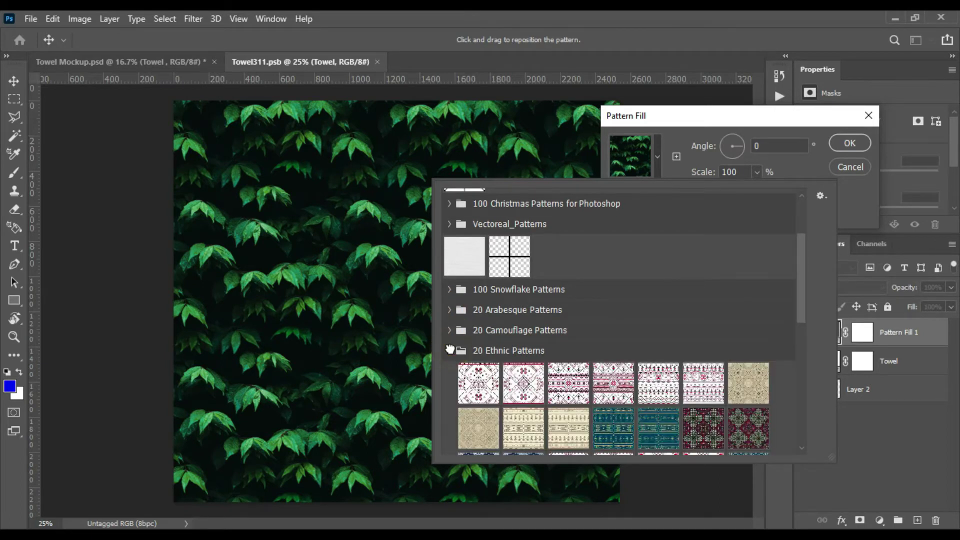
left_click(450, 351)
left_click(449, 331)
left_click(450, 332)
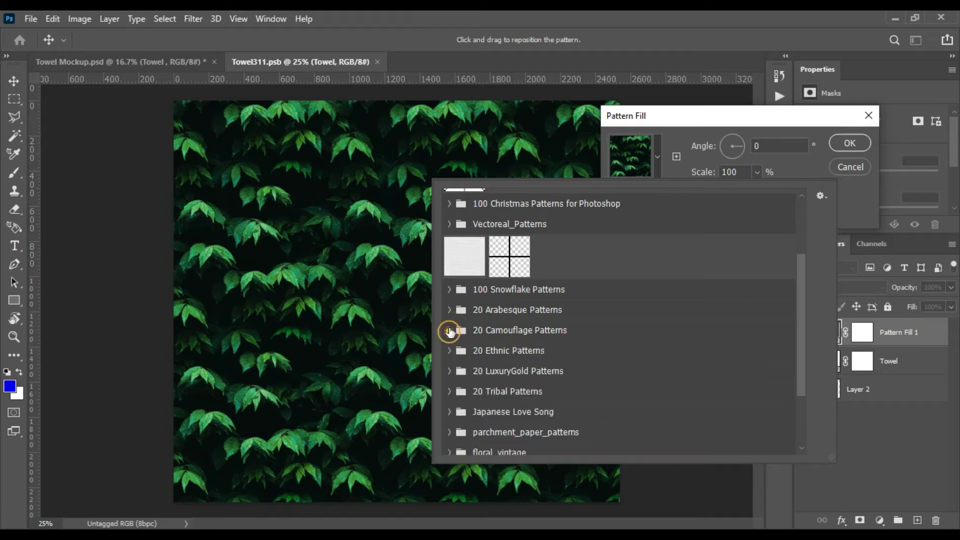
left_click(449, 310)
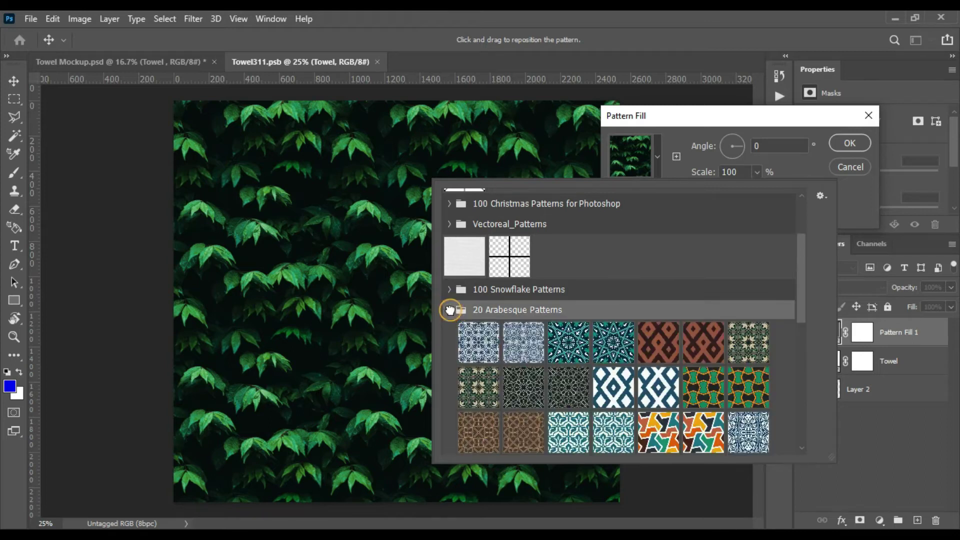
scroll(594, 379, "down", 1)
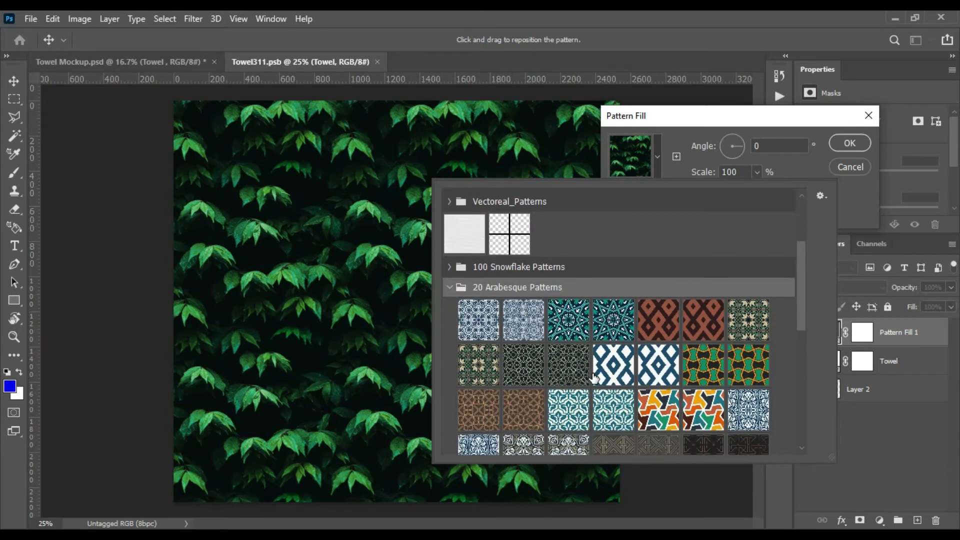
scroll(594, 379, "down", 1)
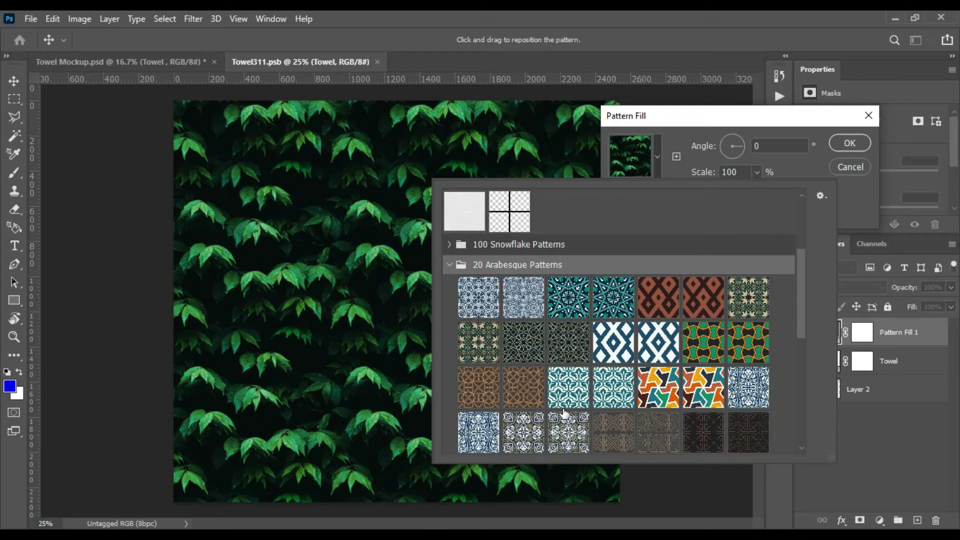
scroll(568, 388, "down", 1)
scroll(593, 378, "down", 1)
scroll(593, 379, "down", 2)
scroll(591, 376, "down", 1)
scroll(576, 365, "up", 2)
scroll(523, 336, "up", 3)
scroll(476, 315, "up", 1)
left_click(449, 299)
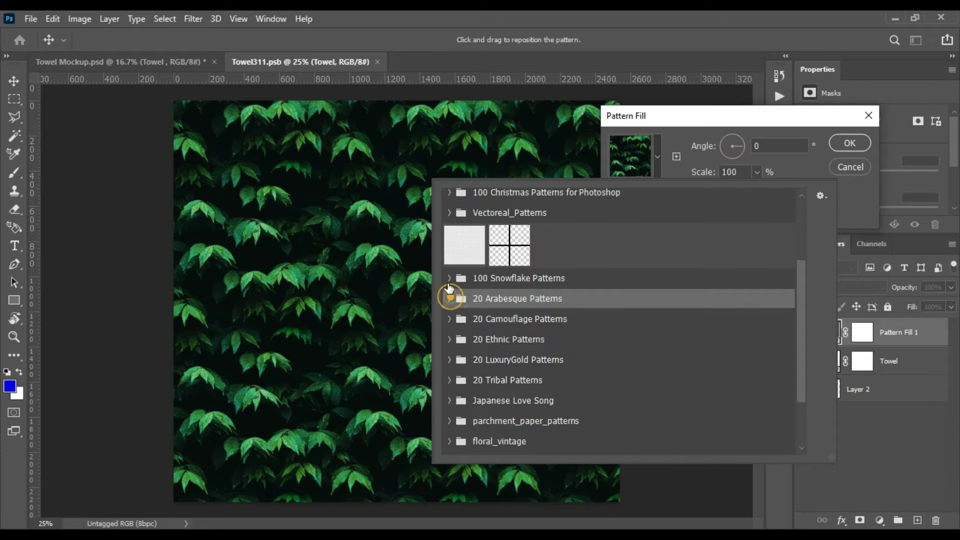
Step: Apply the light blue swatch from 100 Snowflake Patterns after trying the pink one
left_click(450, 278)
scroll(557, 367, "down", 1)
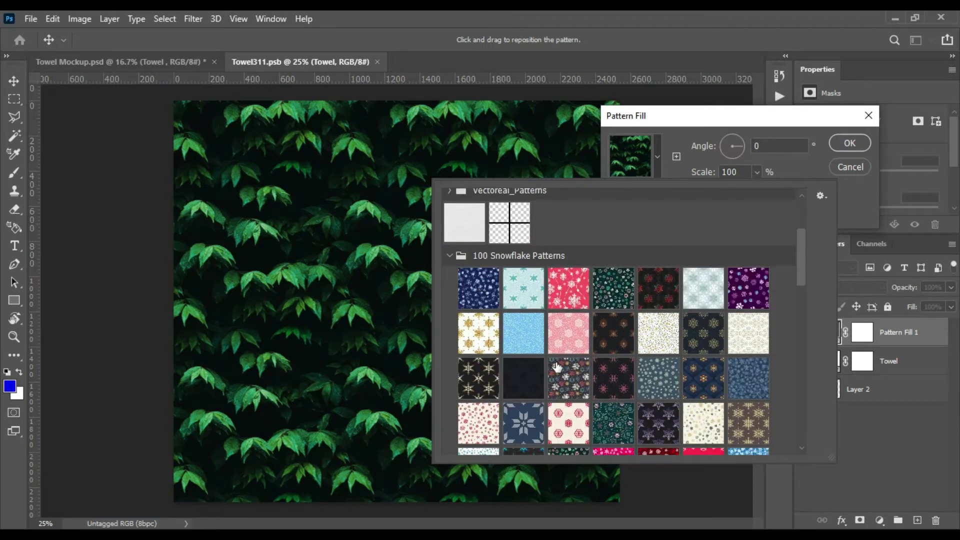
scroll(557, 368, "down", 1)
scroll(560, 369, "down", 1)
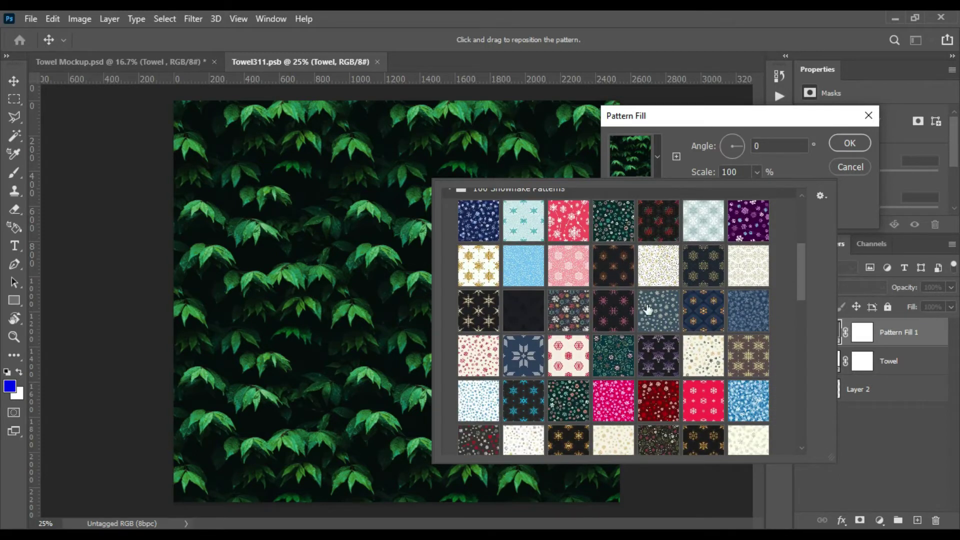
scroll(655, 339, "up", 2)
scroll(662, 350, "down", 1)
scroll(662, 360, "up", 1)
scroll(662, 368, "down", 1)
scroll(682, 330, "down", 1)
scroll(670, 323, "down", 1)
scroll(668, 318, "down", 1)
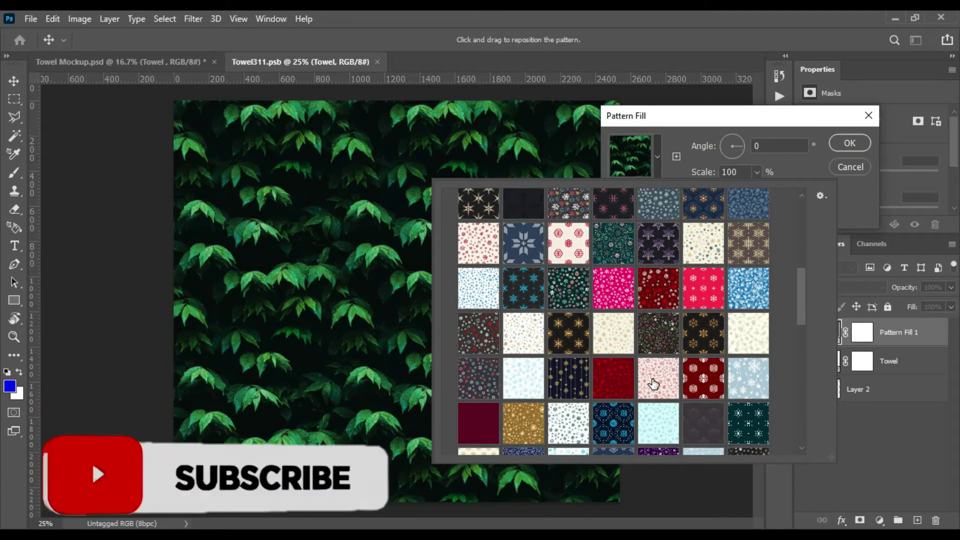
left_click(654, 384)
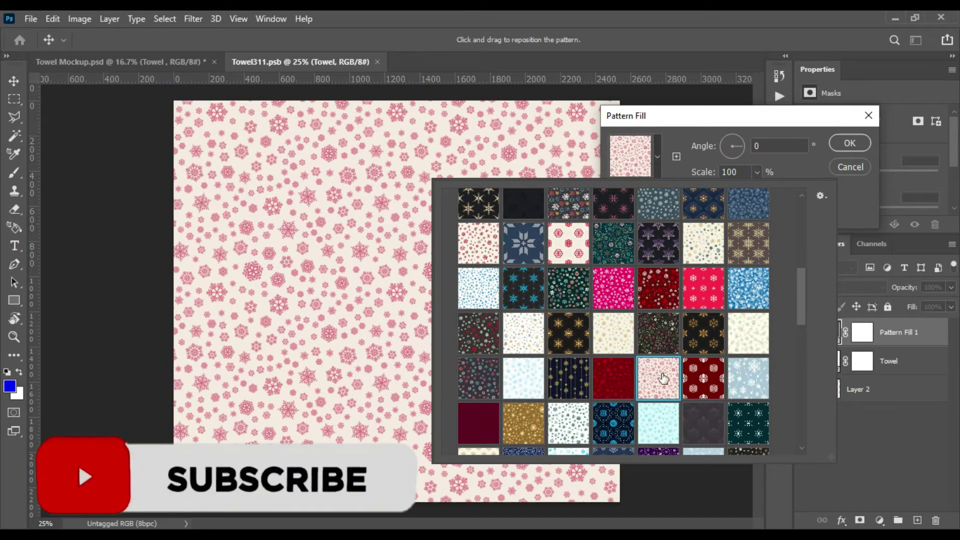
left_click(528, 370)
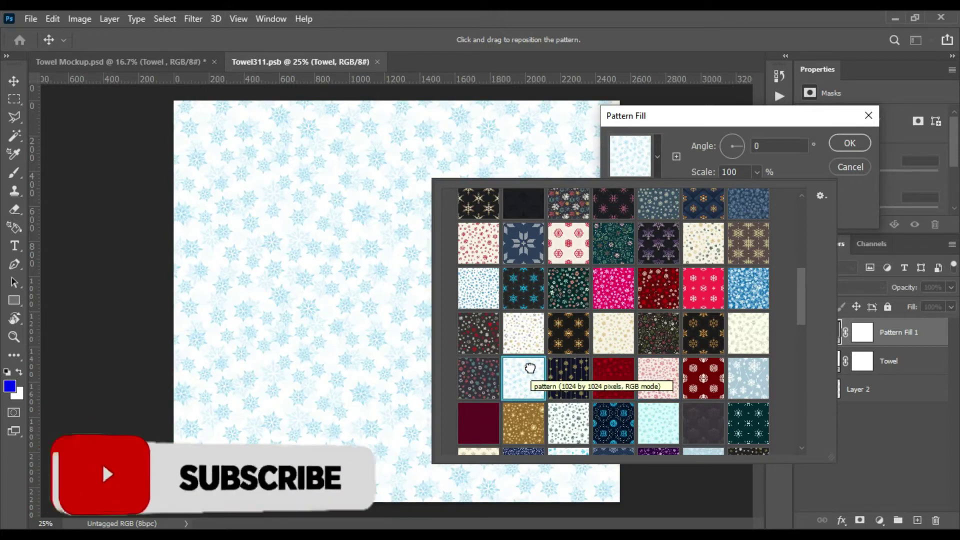
left_click(850, 143)
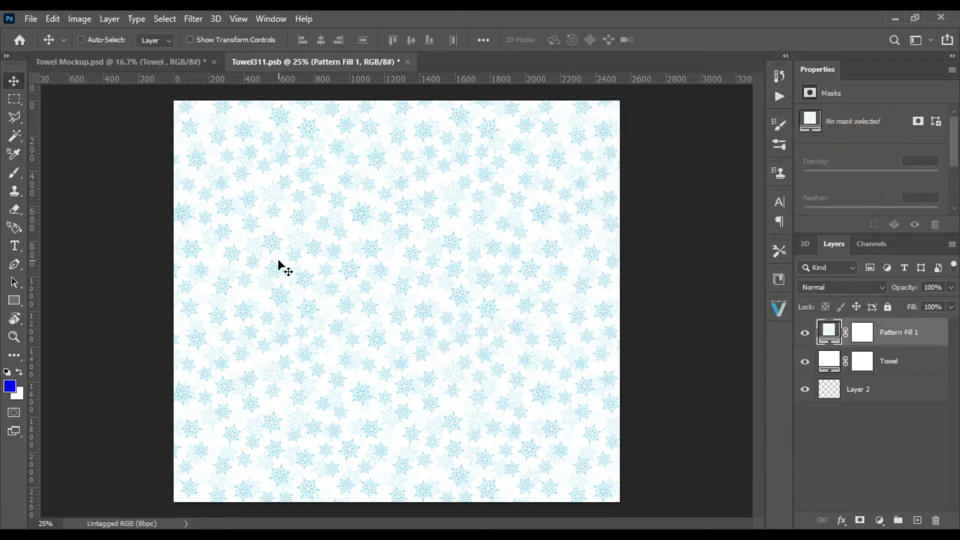
Step: Save the towel design and switch back to the Towel Mockup document
key("ctrl+s")
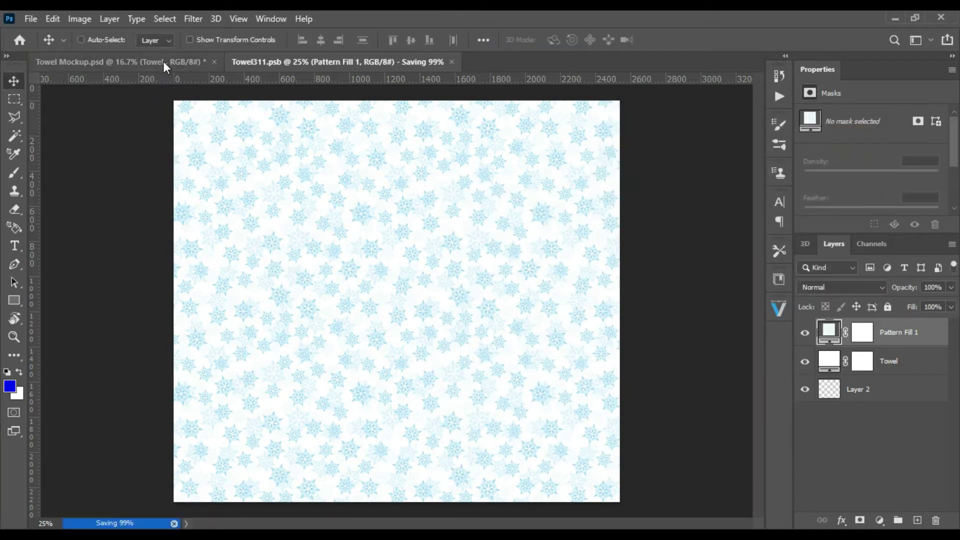
left_click(30, 19)
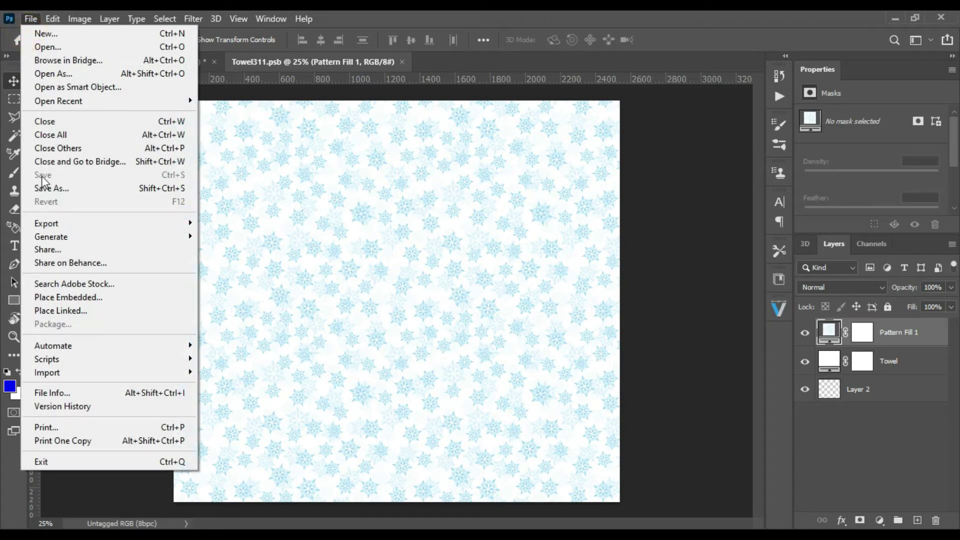
left_click(708, 158)
left_click(85, 62)
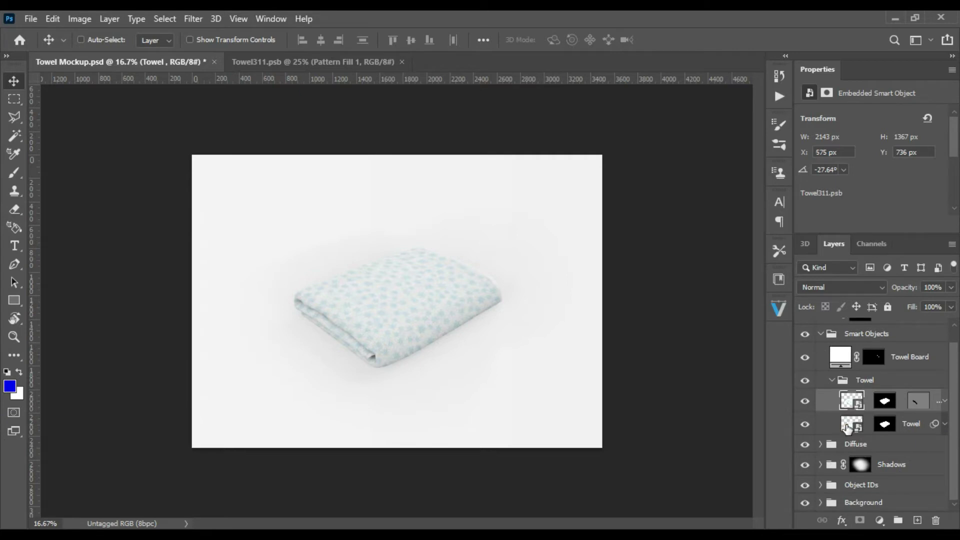
Step: In the Towel smart object, hide the Towel and Layer 2 layers, then save and close it
double_click(847, 427)
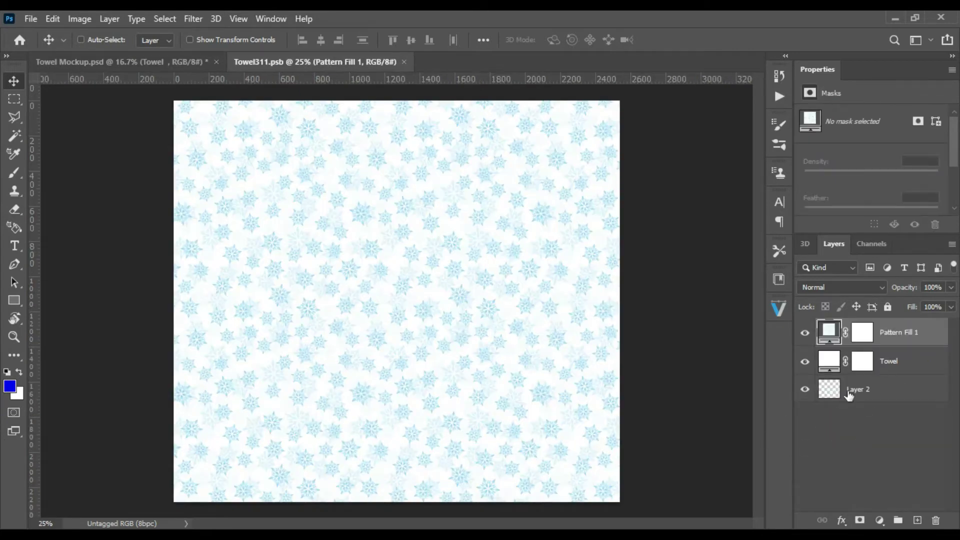
left_click(829, 361)
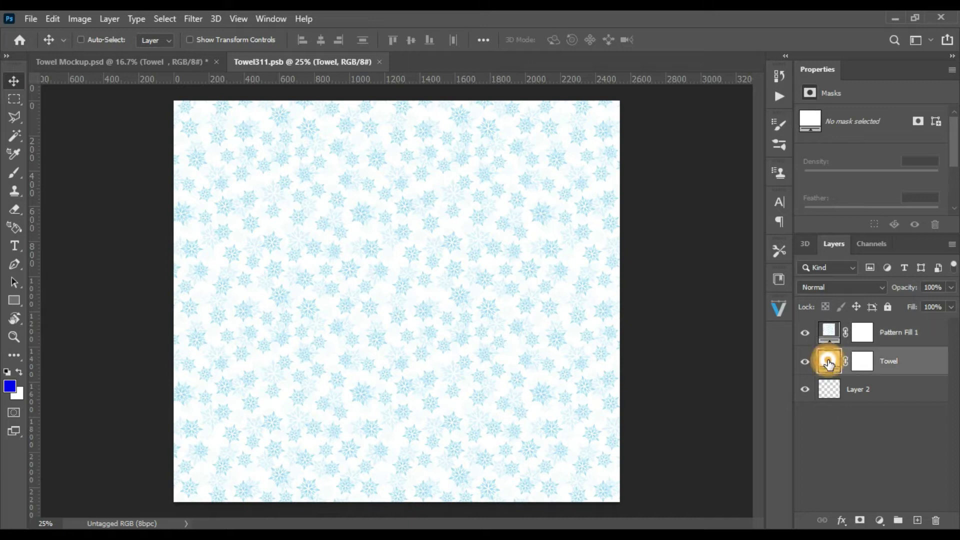
left_click(804, 363)
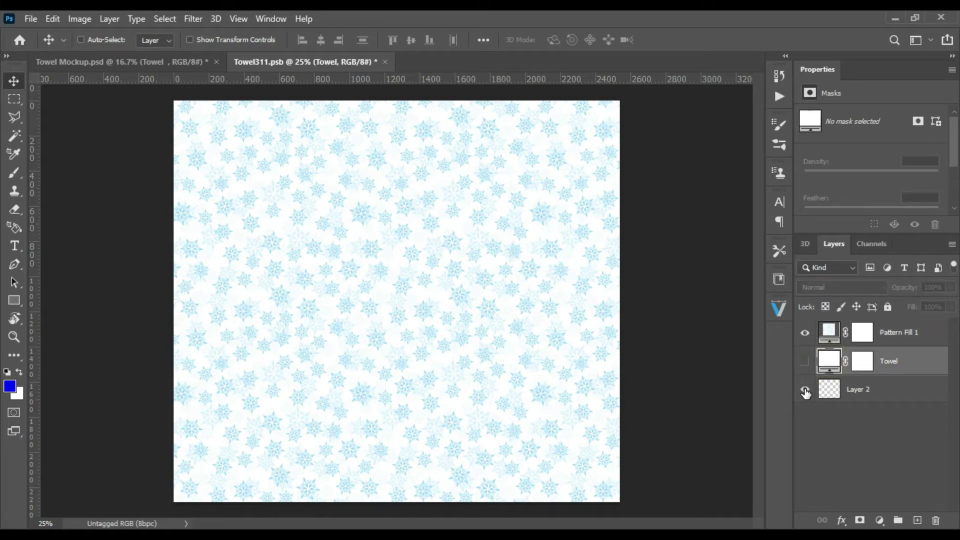
left_click(834, 400)
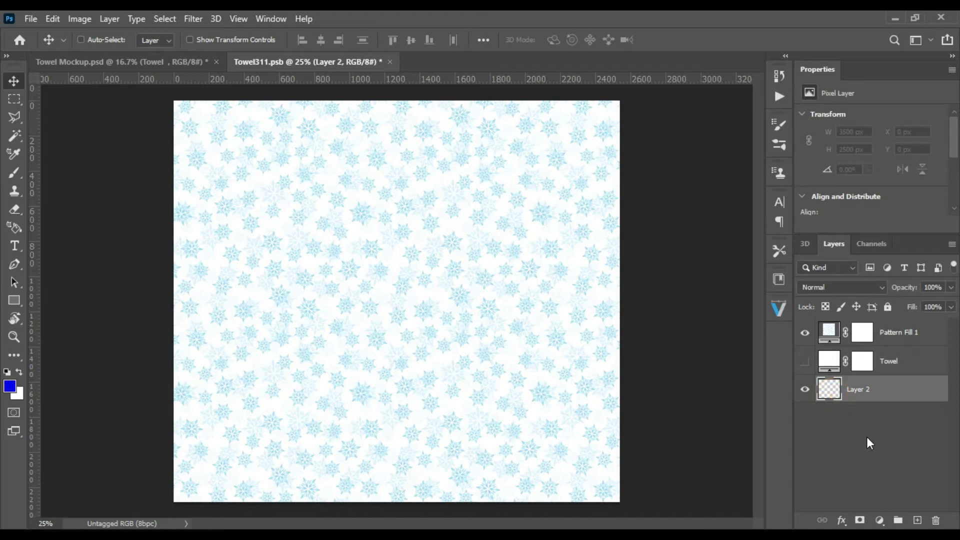
left_click(805, 391)
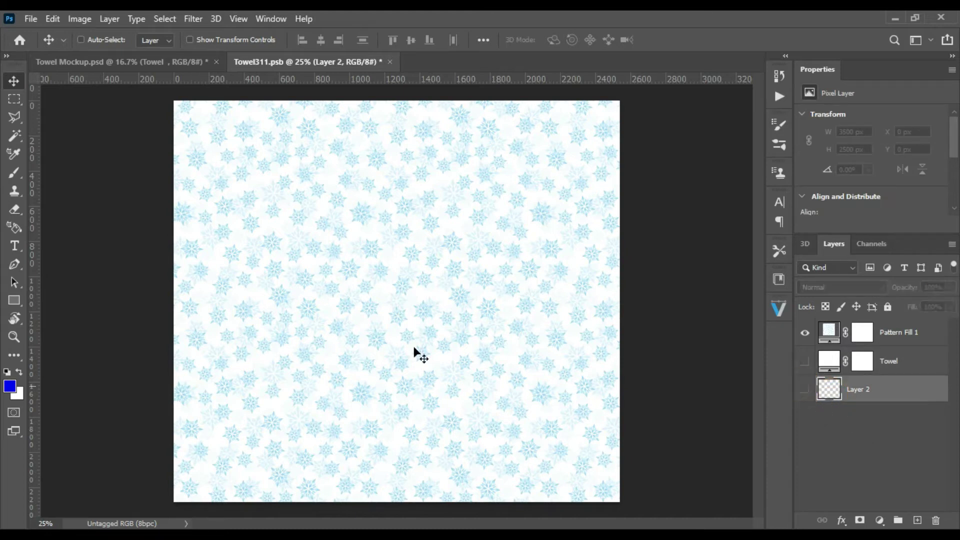
left_click(389, 62)
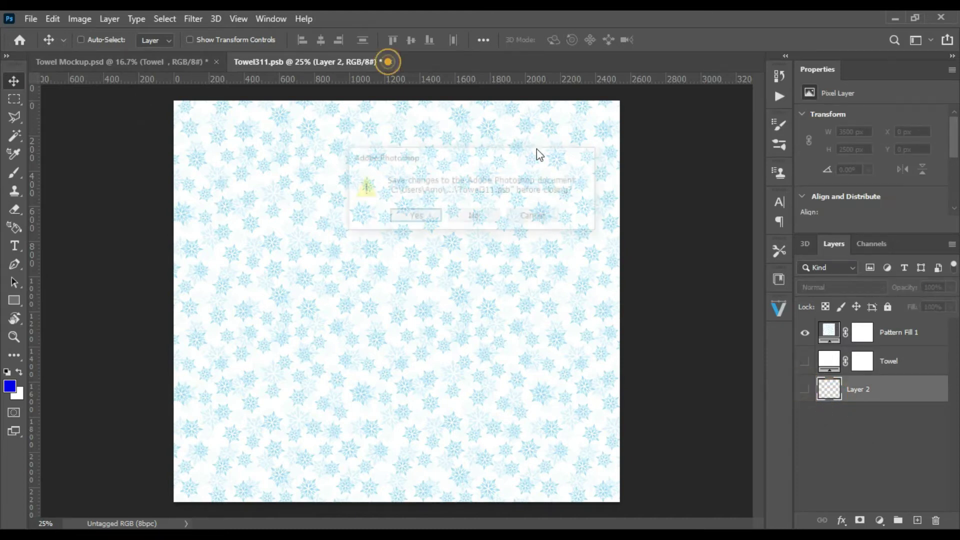
left_click(418, 219)
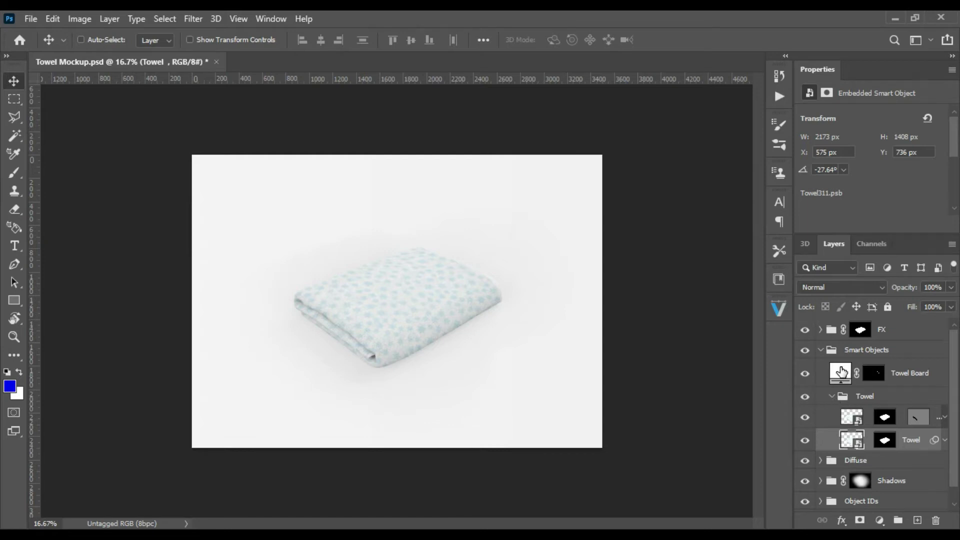
Step: Tint the Towel Board fill a pale blue sampled from the towel
double_click(842, 373)
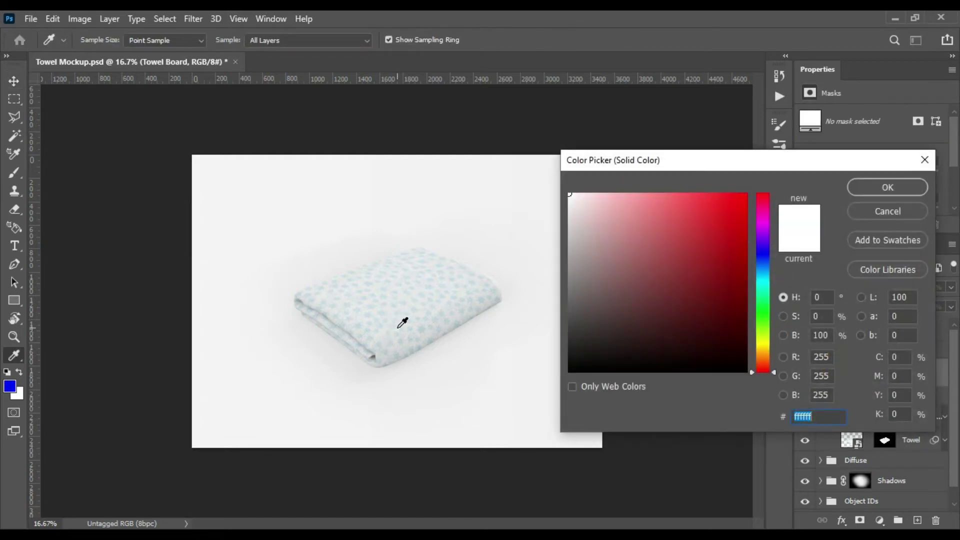
left_click(401, 328)
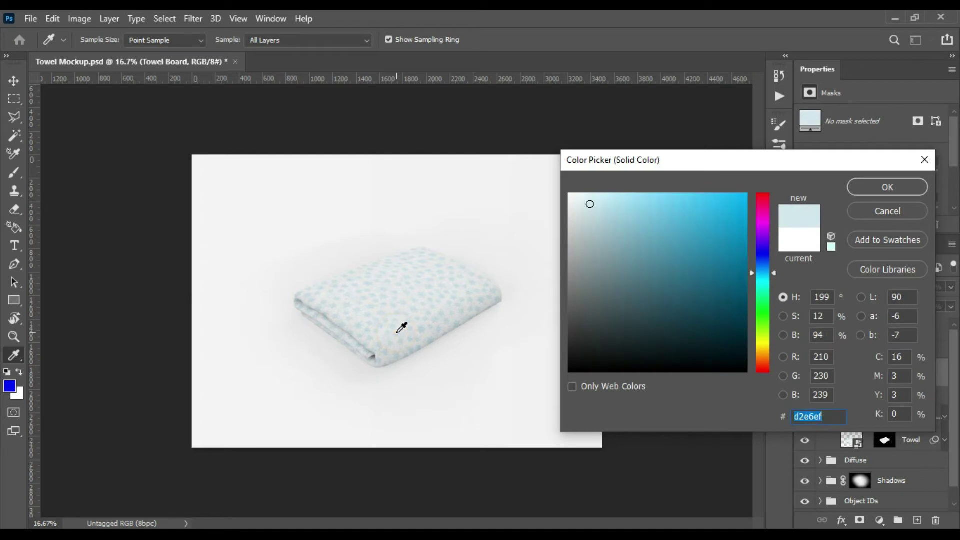
left_click(888, 188)
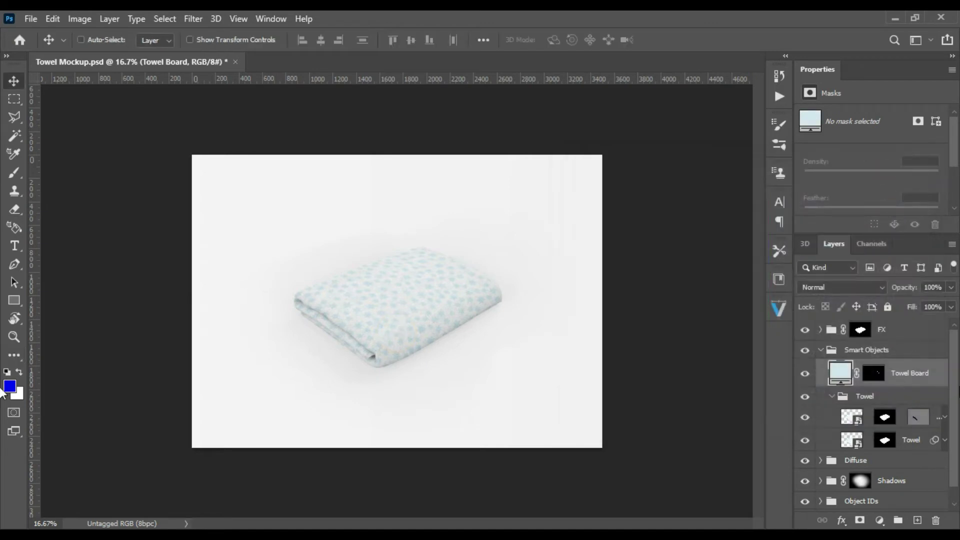
Step: Set the BG Color copy backdrop fill to teal 7eb5c7 and collapse the Background group
scroll(953, 376, "down", 1)
left_click(820, 503)
scroll(953, 407, "down", 1)
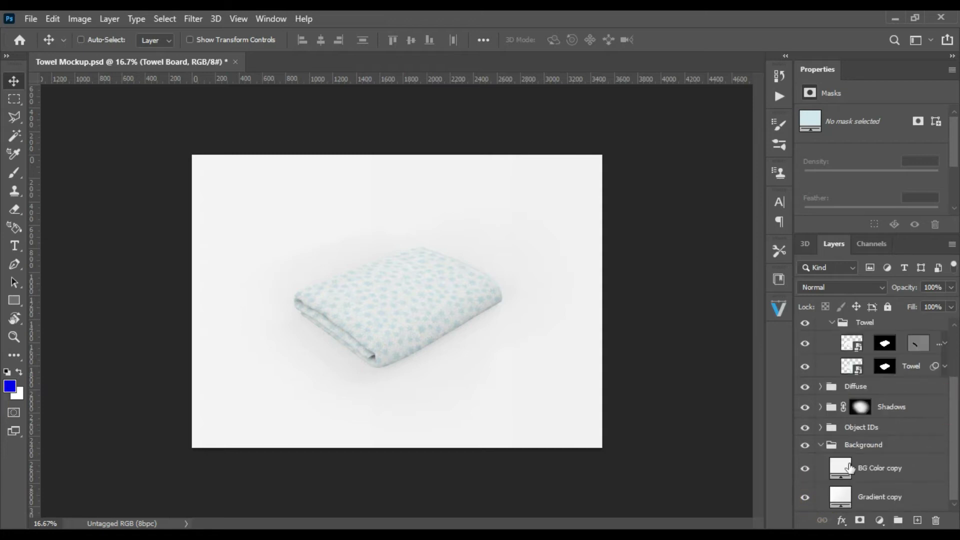
double_click(841, 468)
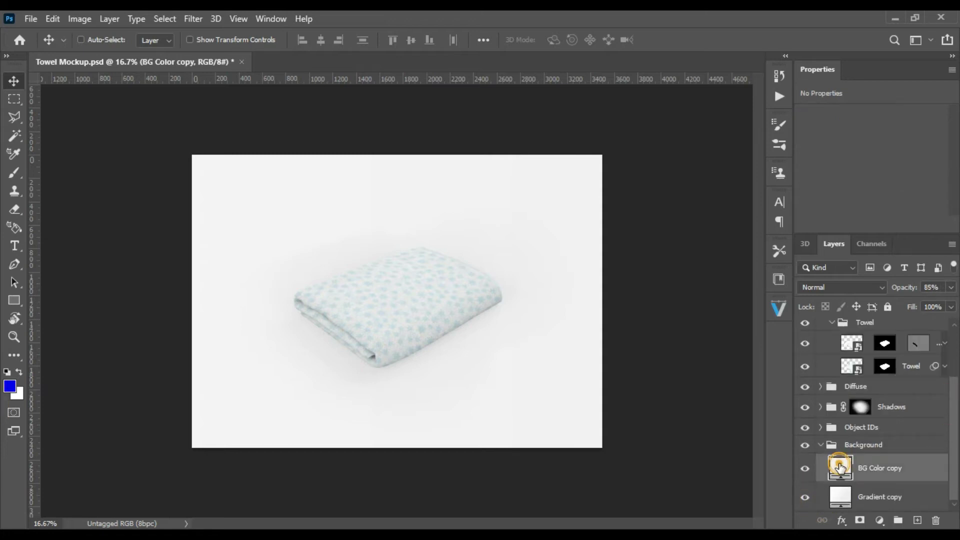
left_click(411, 303)
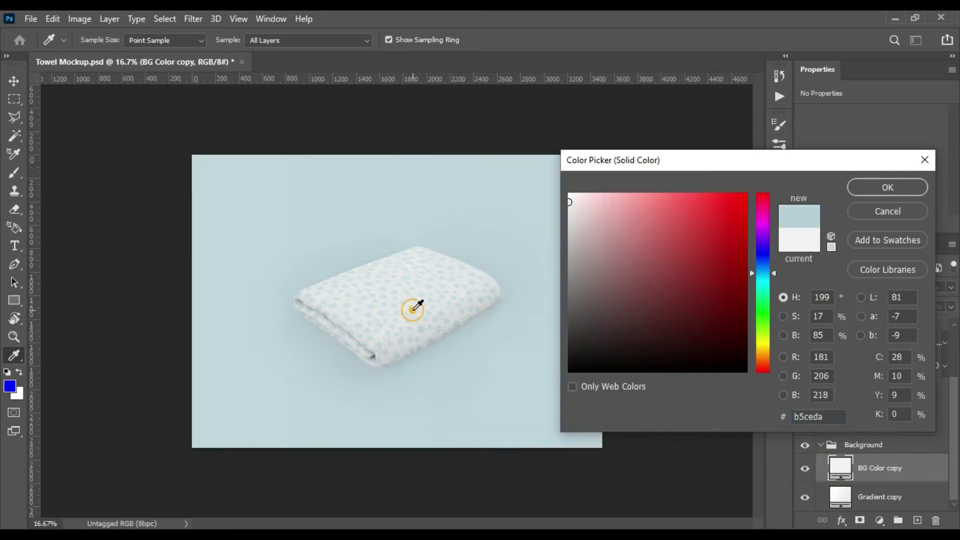
left_click_drag(407, 286, 419, 330)
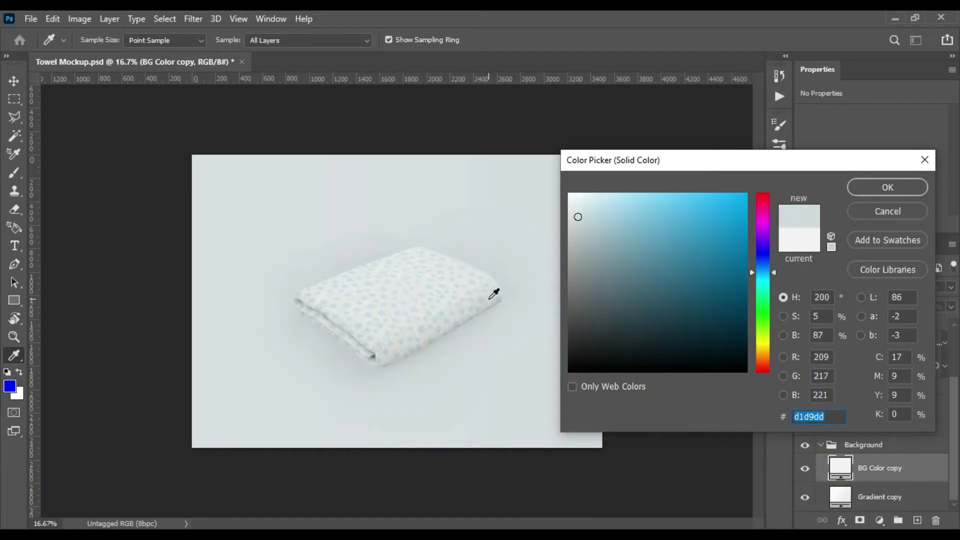
left_click(469, 296)
left_click(412, 322)
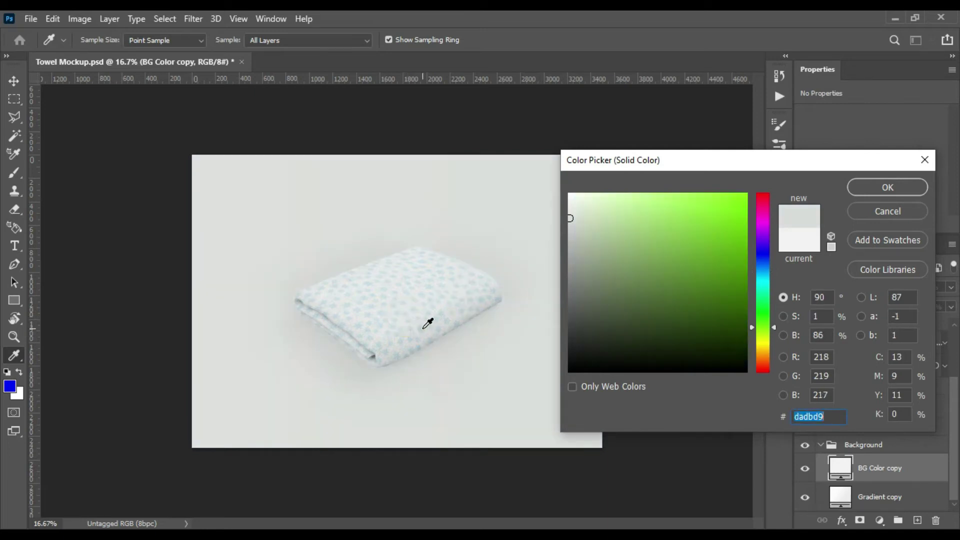
left_click(428, 323)
mouse_move(580, 216)
left_mouse_down()
mouse_move(654, 208)
mouse_move(636, 290)
mouse_move(626, 291)
mouse_move(634, 217)
mouse_move(637, 231)
left_mouse_up()
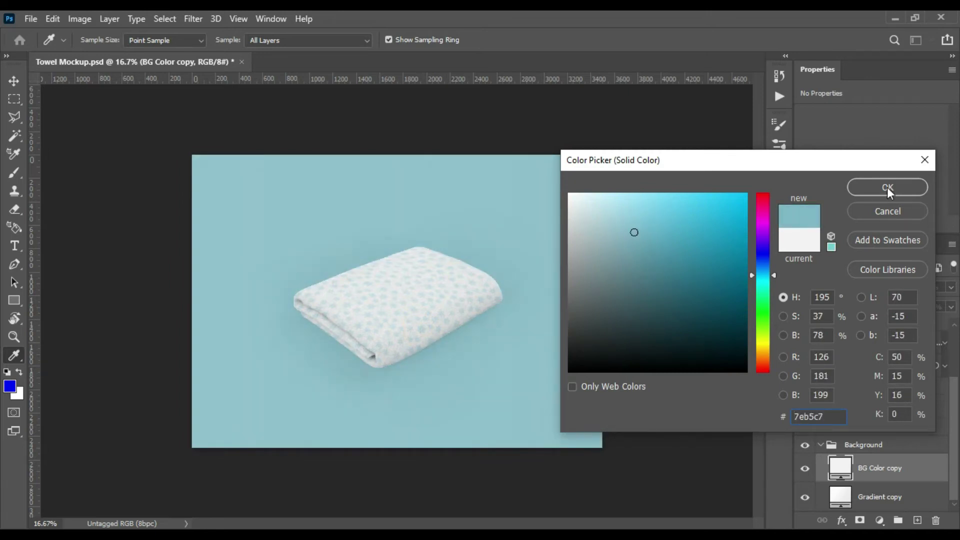
left_click(887, 187)
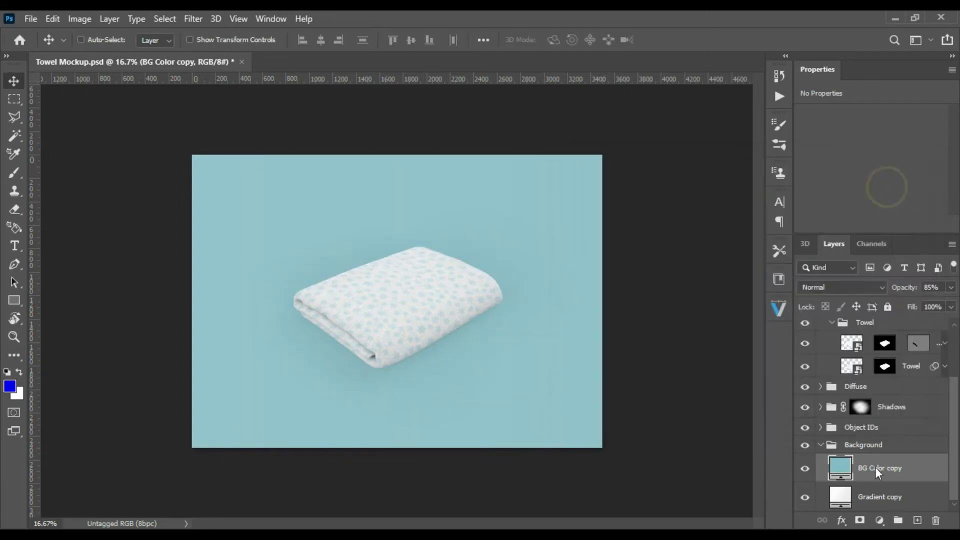
left_click(820, 448)
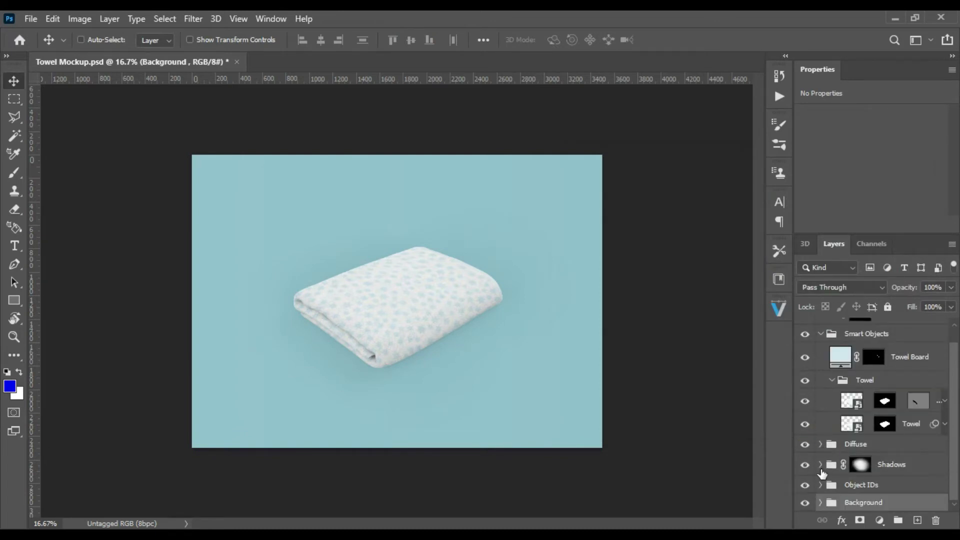
Step: In the Shadows group, raise Shadow 2's opacity to 83%
left_click(820, 465)
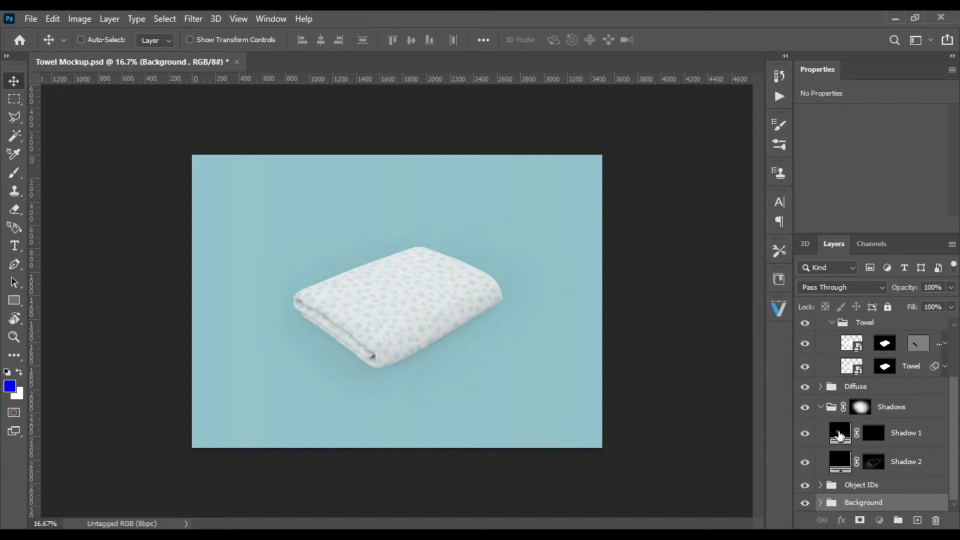
left_click(840, 437)
left_click(909, 460)
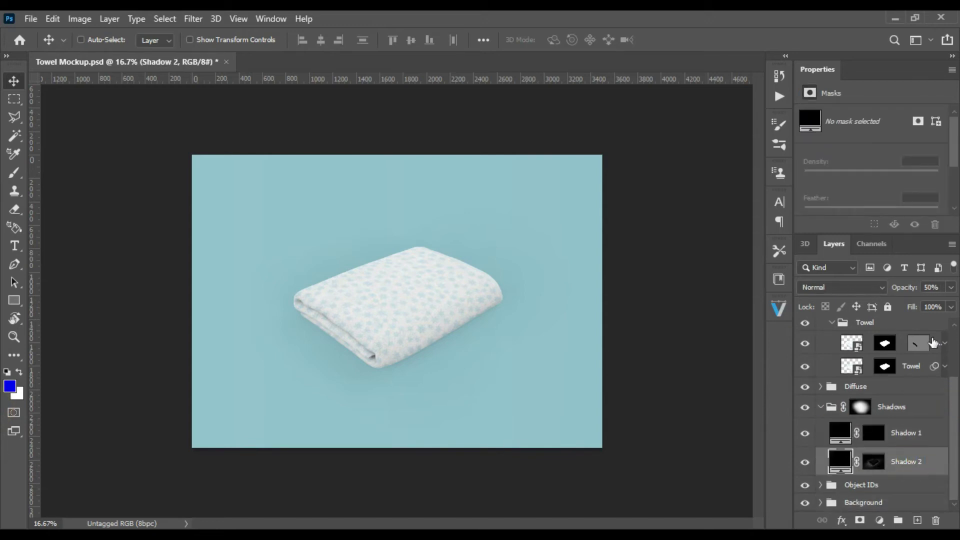
left_click(951, 287)
mouse_move(917, 303)
left_mouse_down()
mouse_move(951, 304)
mouse_move(941, 308)
left_mouse_up()
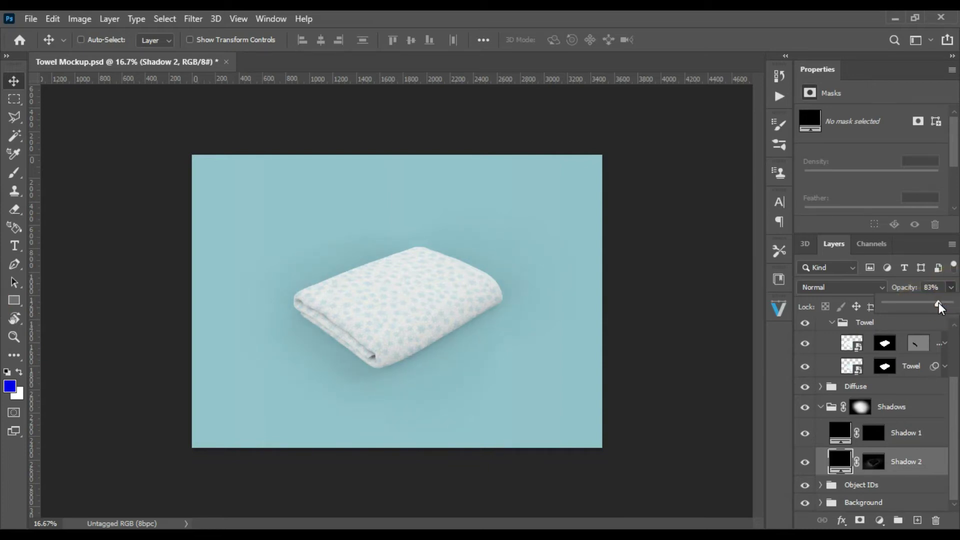
Step: Duplicate Shadow 2 and set the Shadow 2 copy's opacity to 42%
left_click(845, 433)
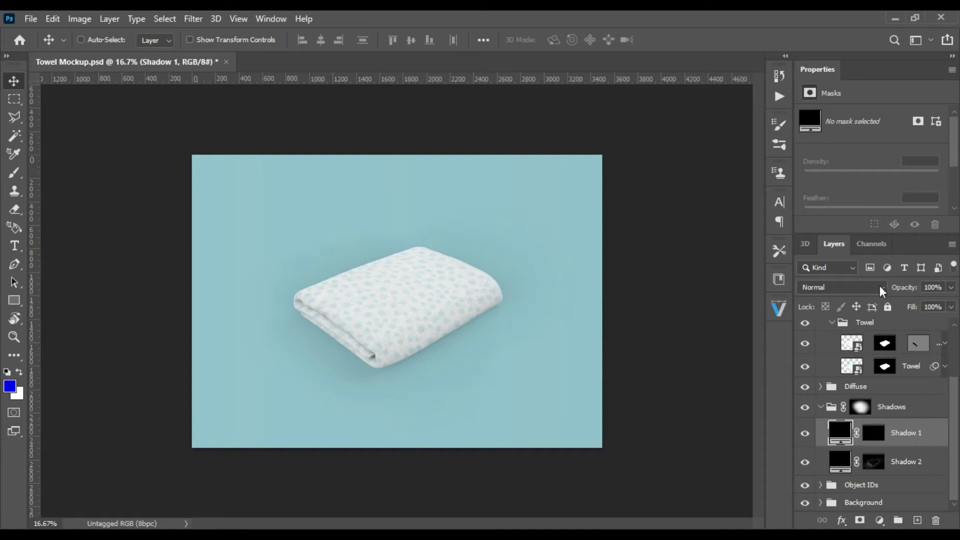
left_click(840, 462)
left_click_drag(840, 467, 840, 455)
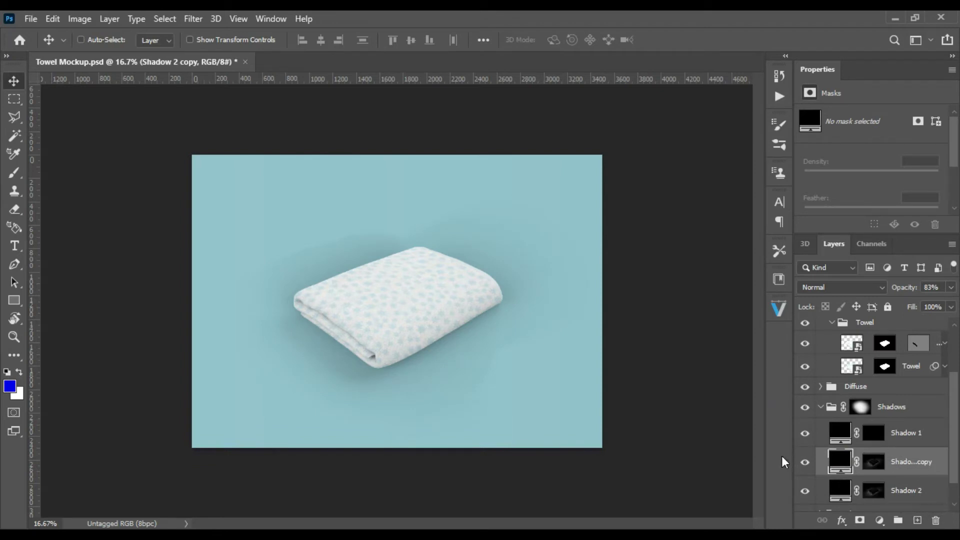
left_click(950, 288)
left_click_drag(938, 303, 913, 303)
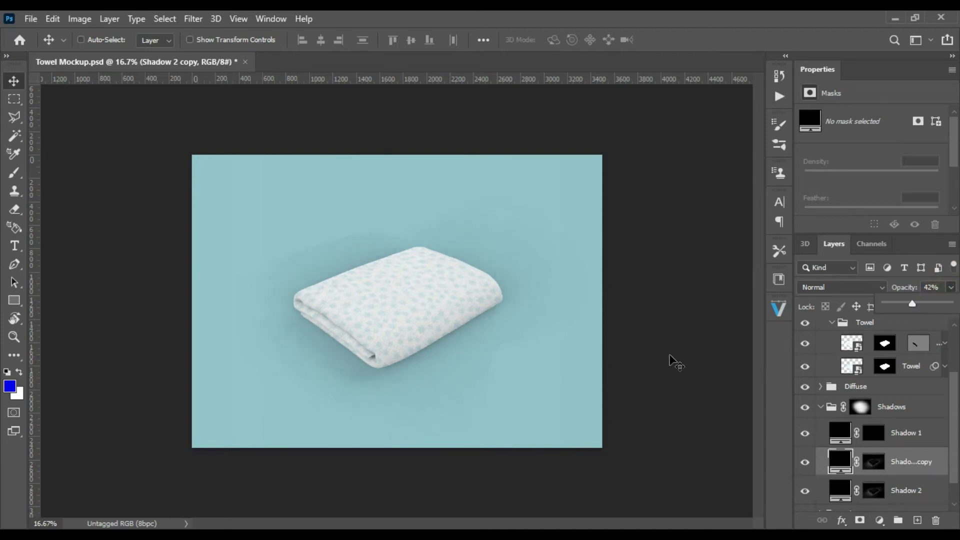
Step: In the Towel smart object, change Pattern Fill 1 to the red snowflake pattern
left_click(821, 413)
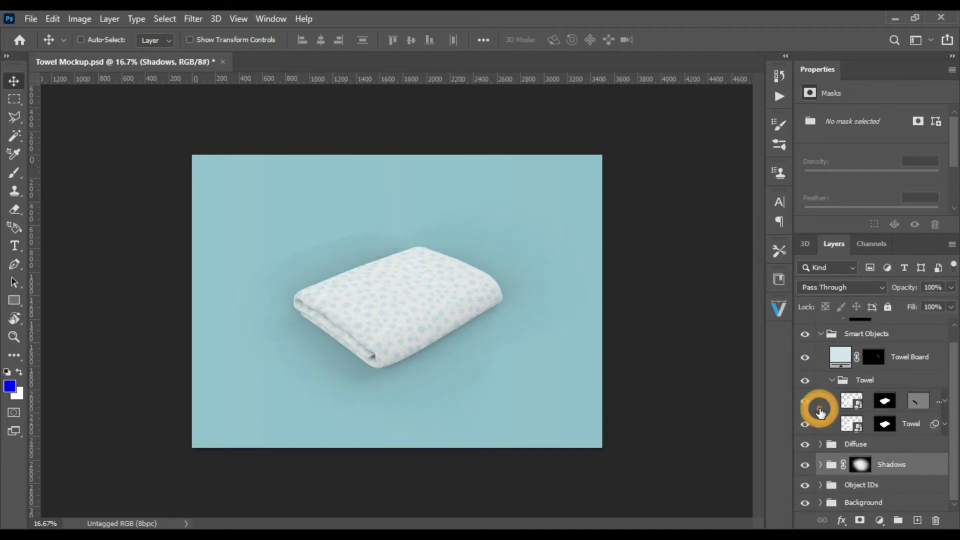
scroll(956, 435, "up", 1)
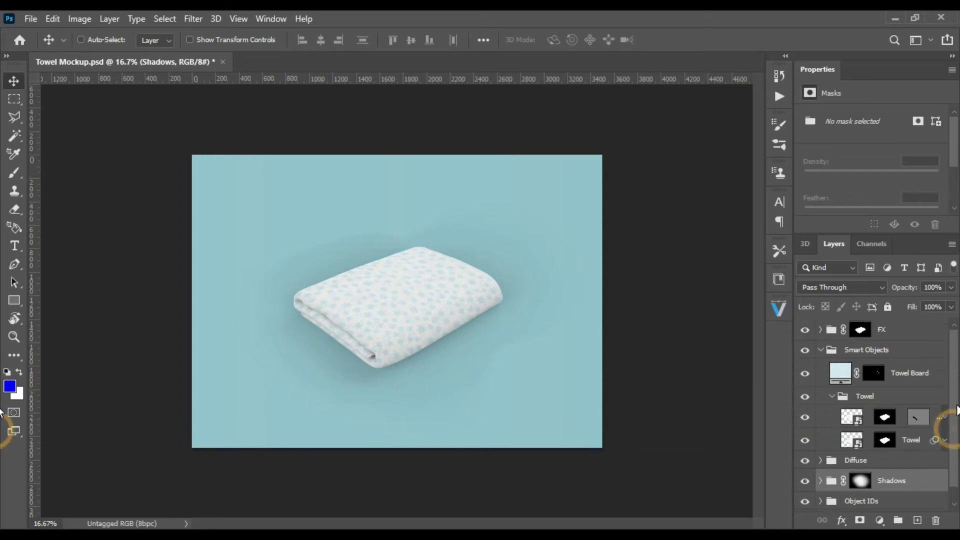
double_click(852, 418)
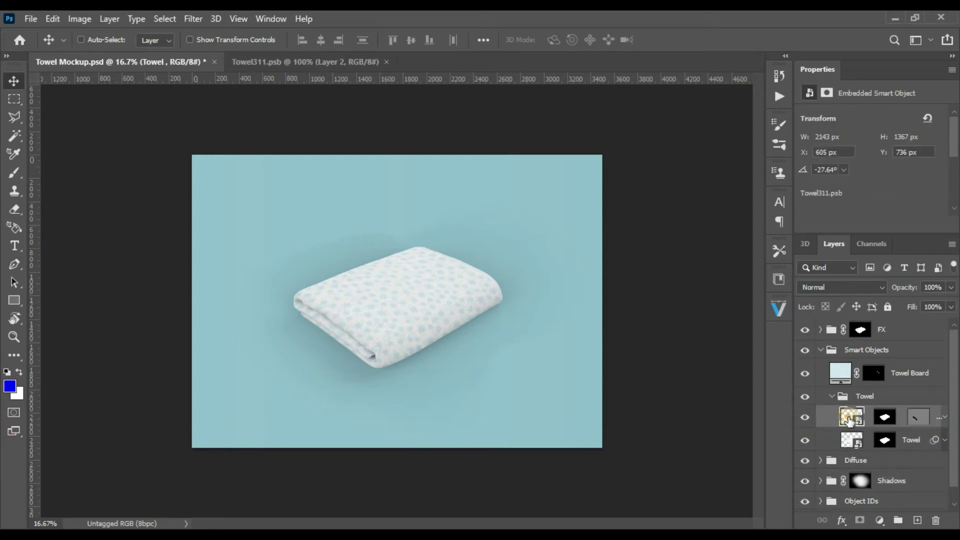
double_click(825, 330)
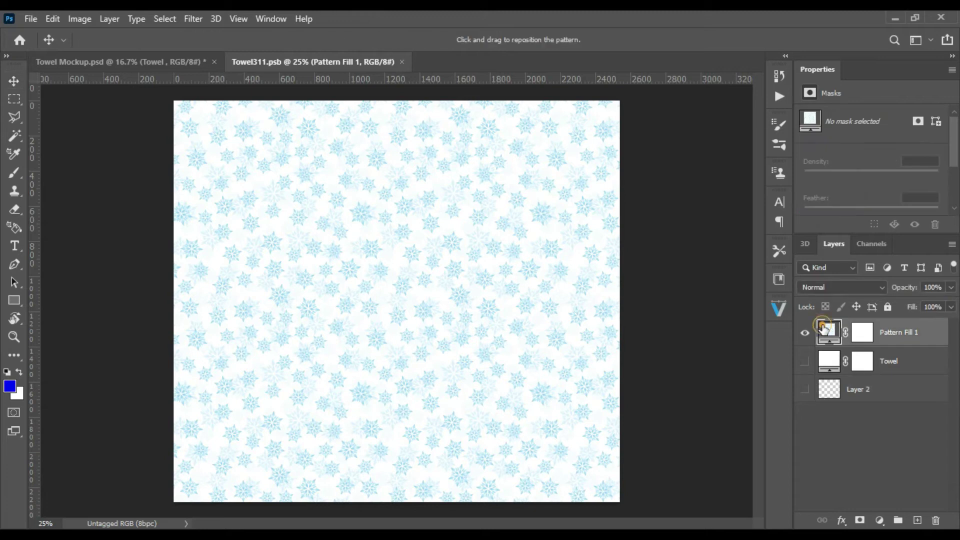
left_click(656, 153)
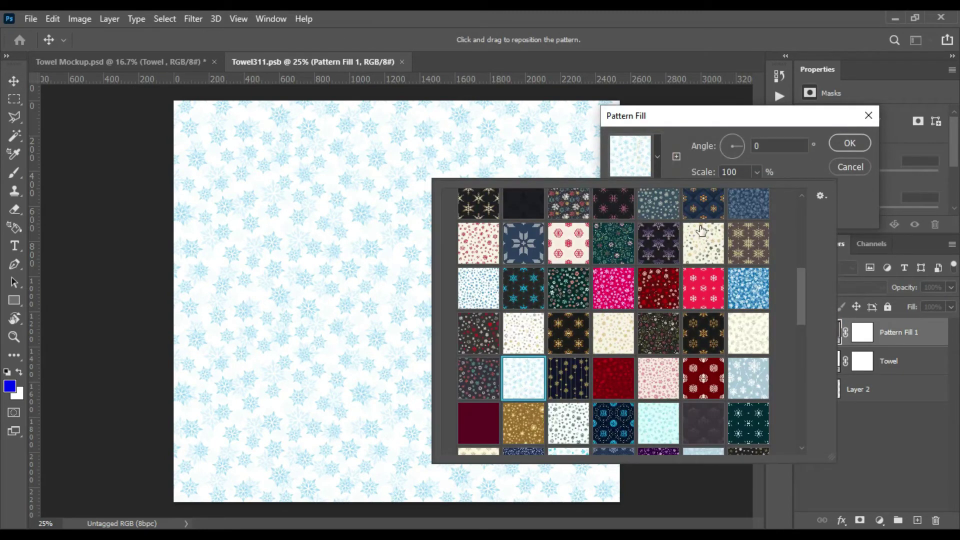
left_click_drag(798, 279, 805, 294)
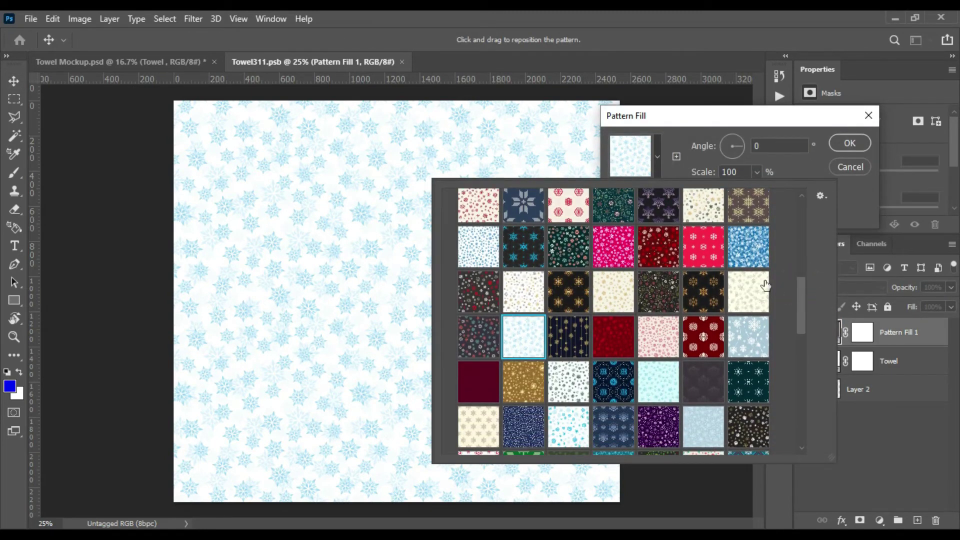
left_click(705, 247)
left_click(841, 145)
left_click(841, 146)
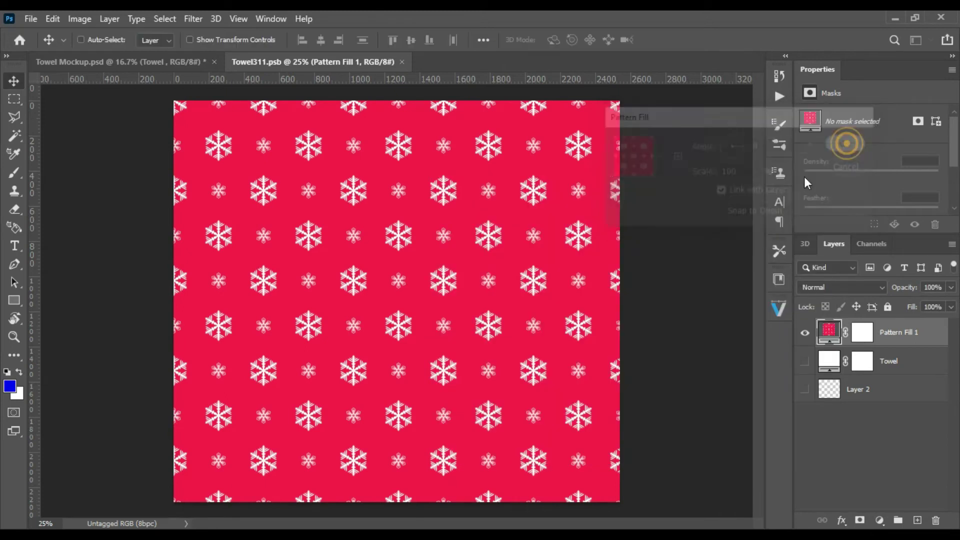
Step: Turn off Auto-Select, save Towel311.psb and close it to return to the mockup
left_click(80, 40)
left_click(31, 20)
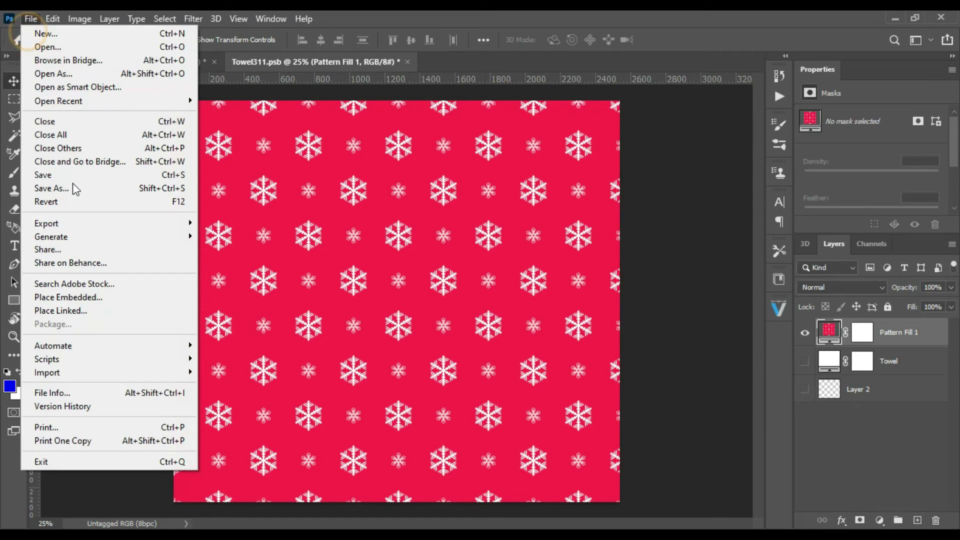
left_click(64, 177)
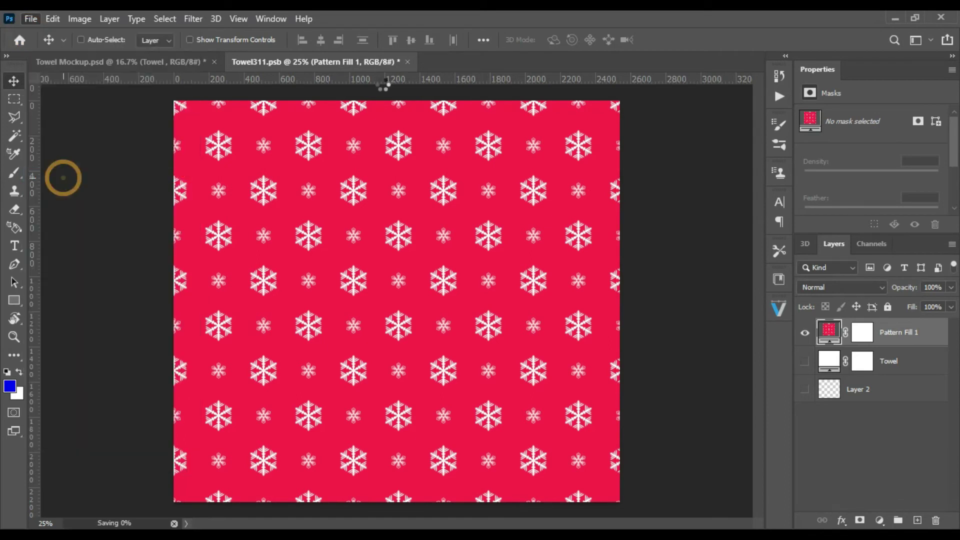
left_click(401, 61)
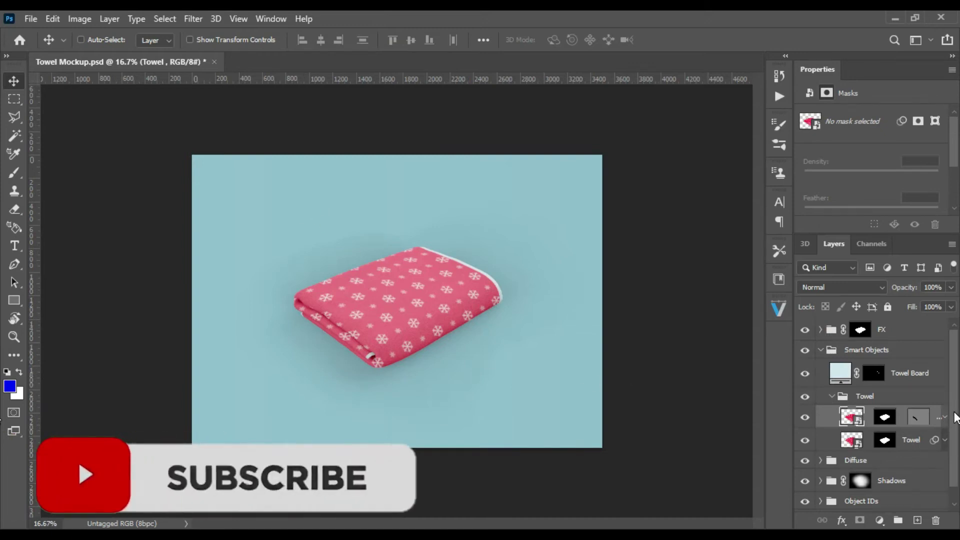
Step: Set the Towel Board fill to deep red e30420 and collapse the Smart Objects group
scroll(955, 417, "down", 1)
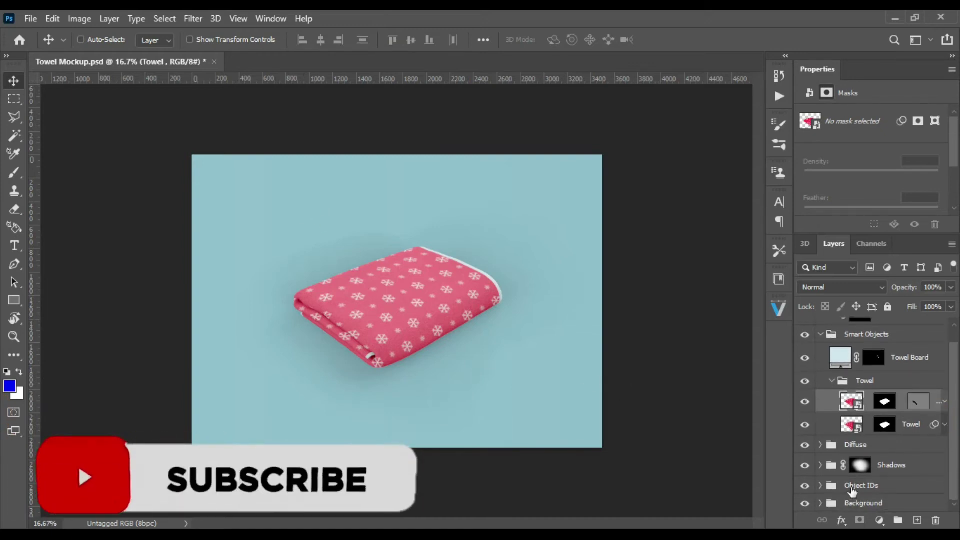
double_click(840, 357)
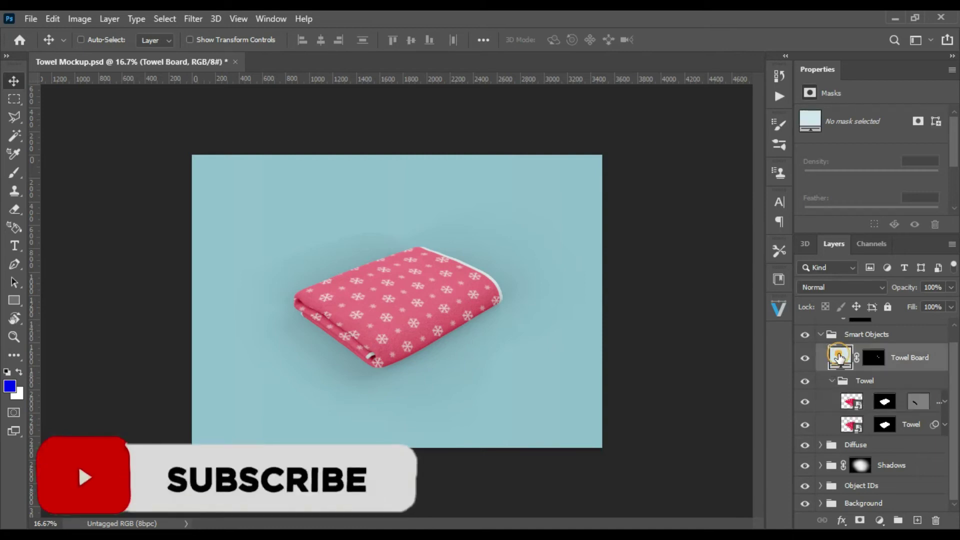
left_click(393, 329)
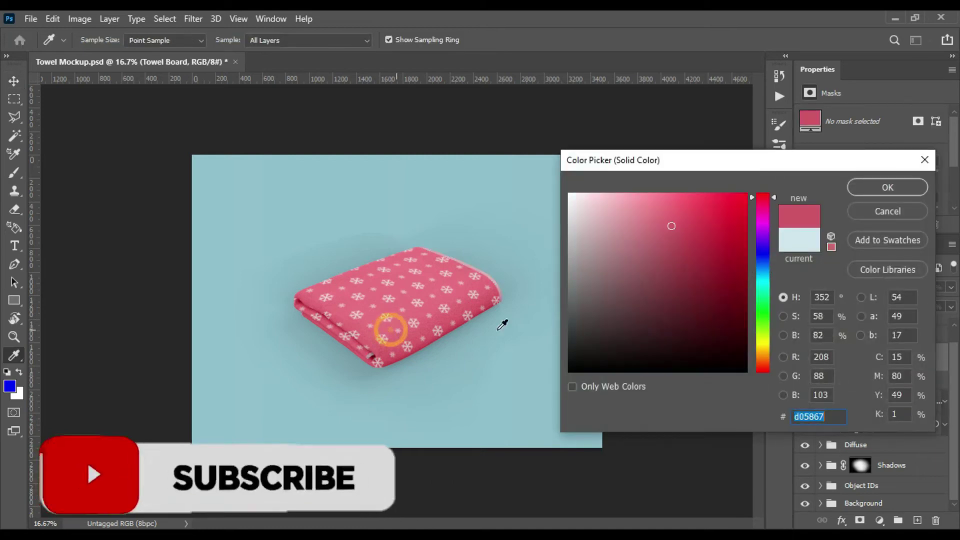
mouse_move(671, 223)
left_mouse_down()
mouse_move(731, 218)
mouse_move(741, 254)
mouse_move(744, 213)
left_mouse_up()
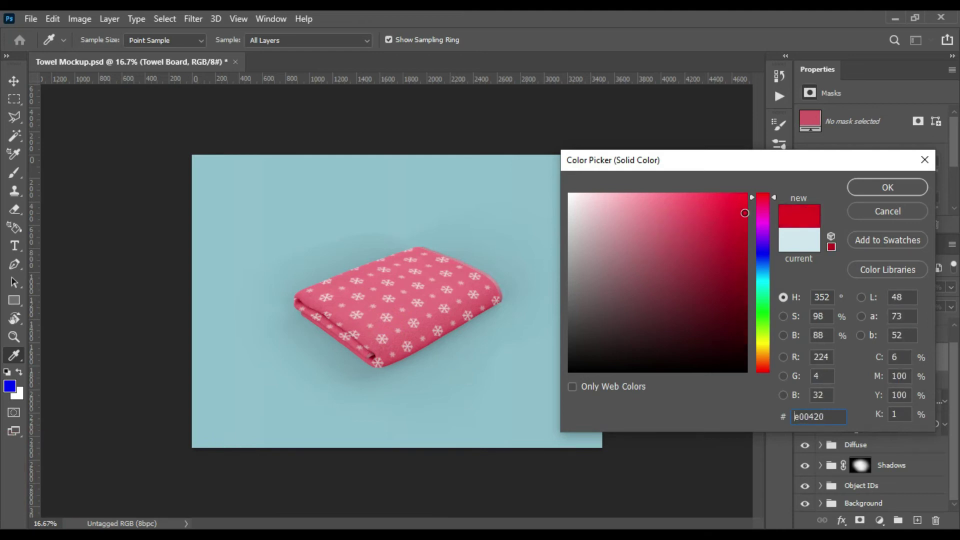
left_click(893, 188)
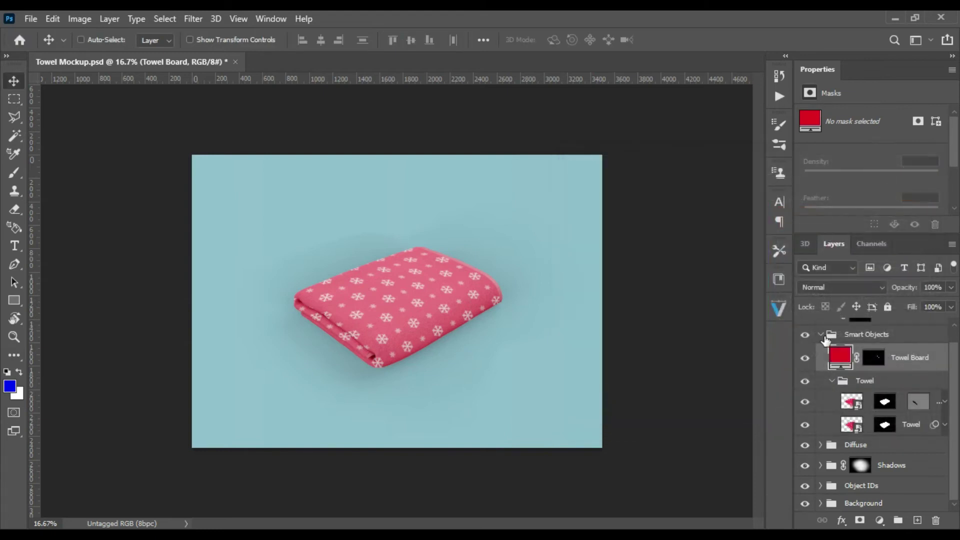
left_click(820, 335)
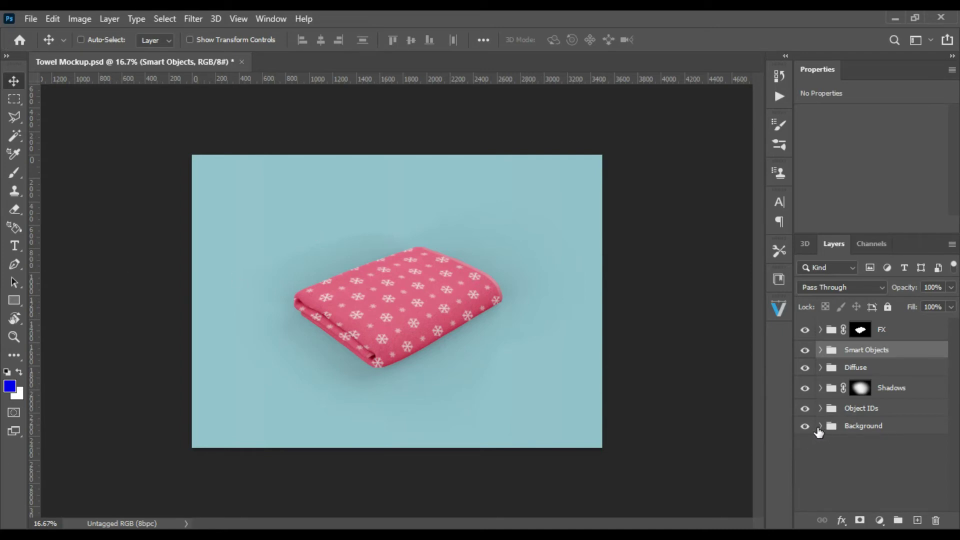
left_click(819, 430)
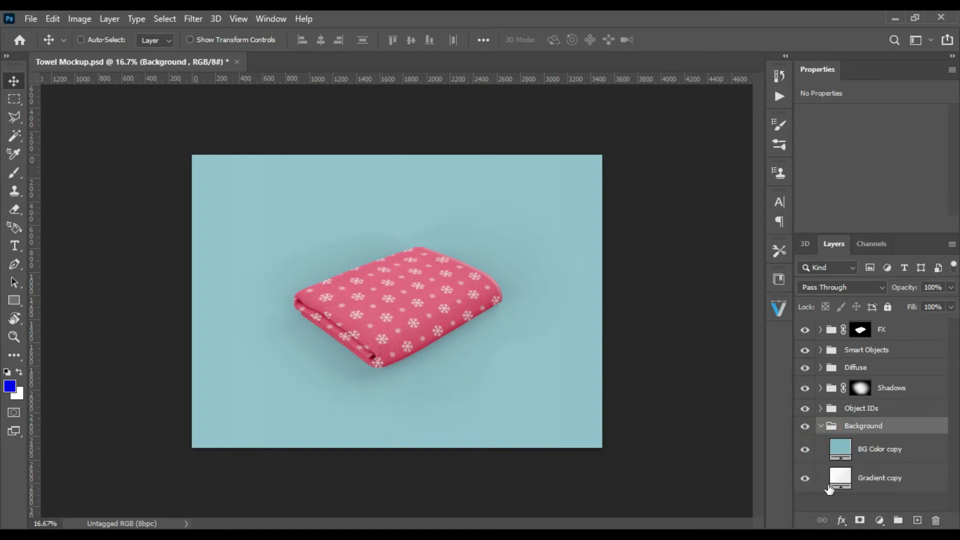
left_click(806, 449)
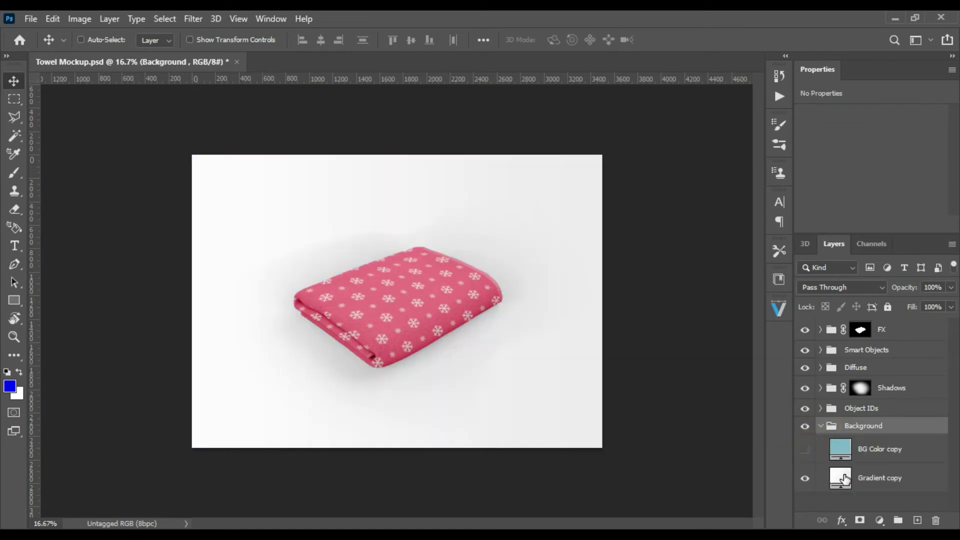
double_click(841, 479)
left_click(779, 195)
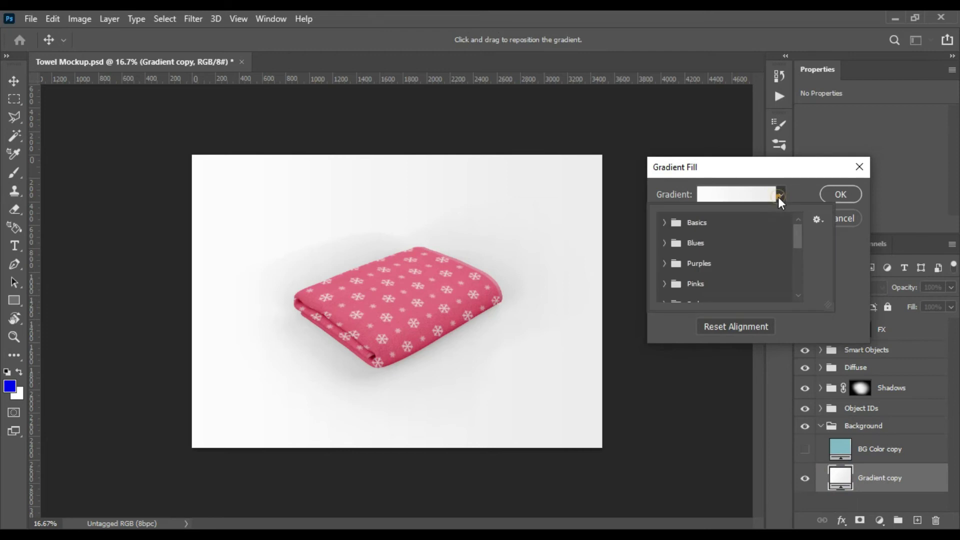
left_click(665, 243)
left_click(676, 263)
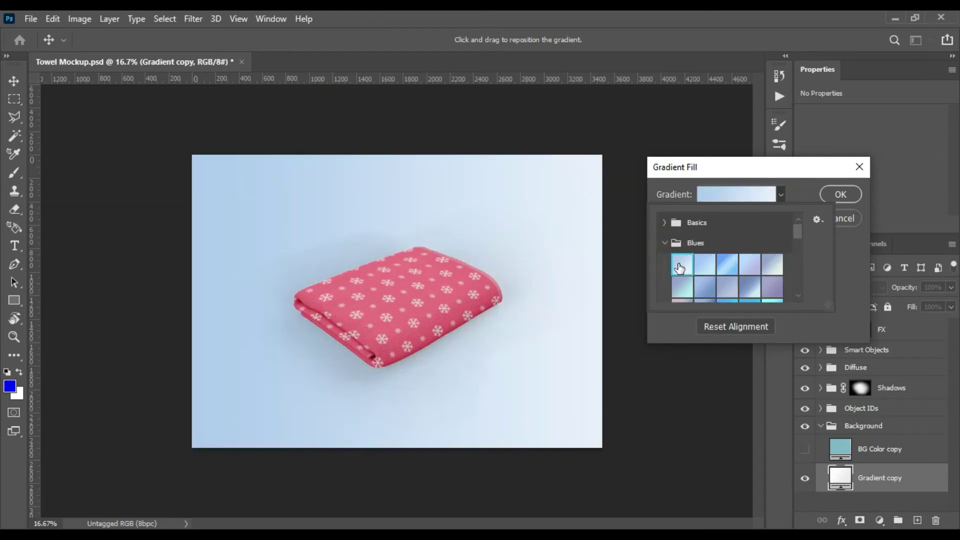
left_click(710, 288)
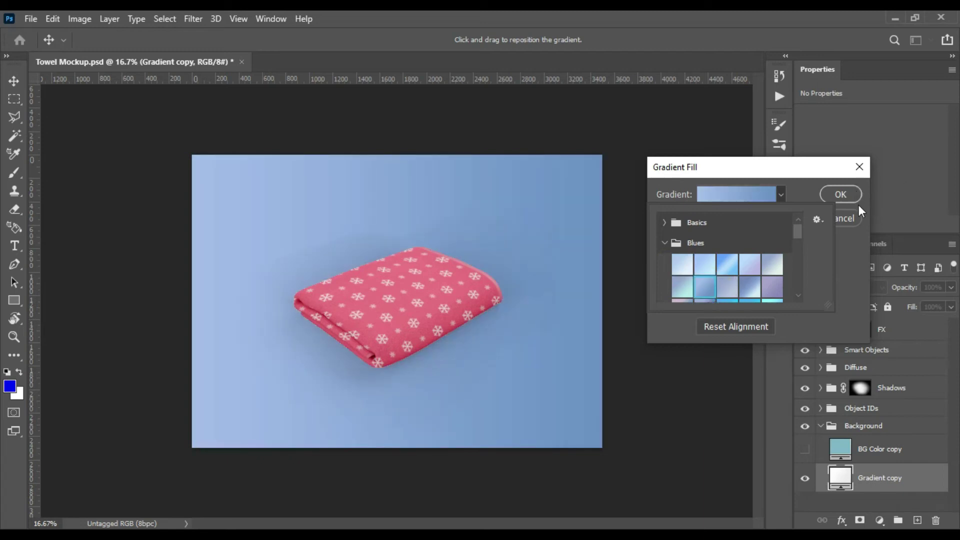
left_click(856, 218)
left_click(806, 450)
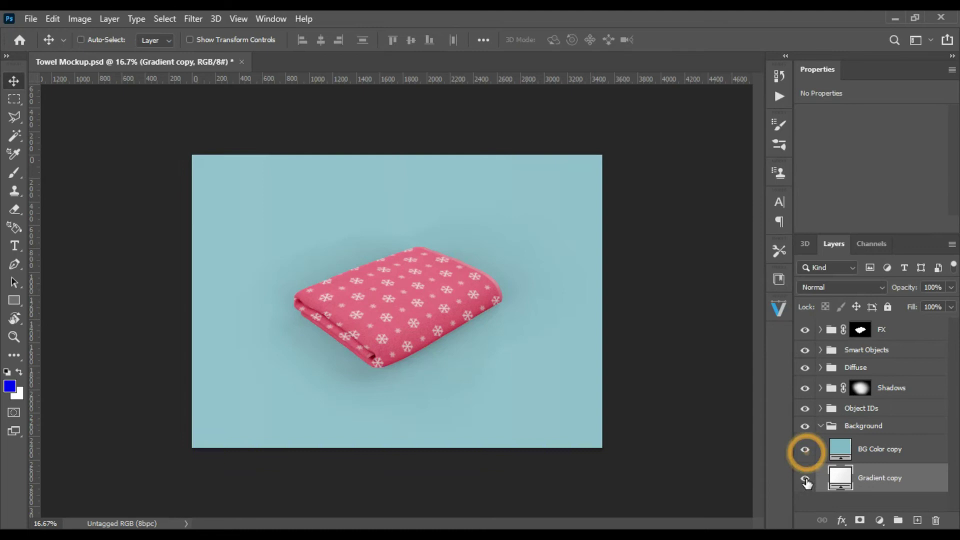
left_click(821, 426)
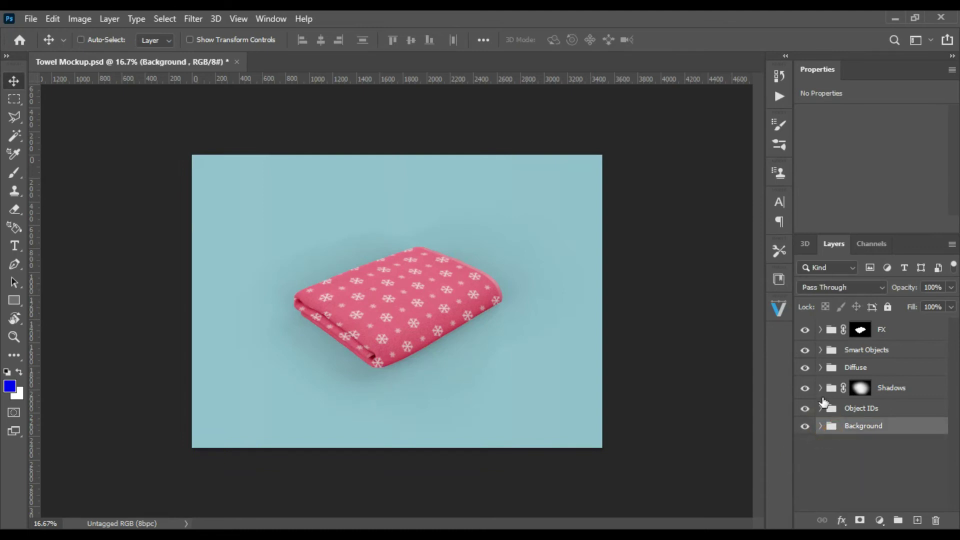
Step: Expand Shadows, hide the Shadow 2 copy and adjust Shadow 2's opacity
left_click(820, 388)
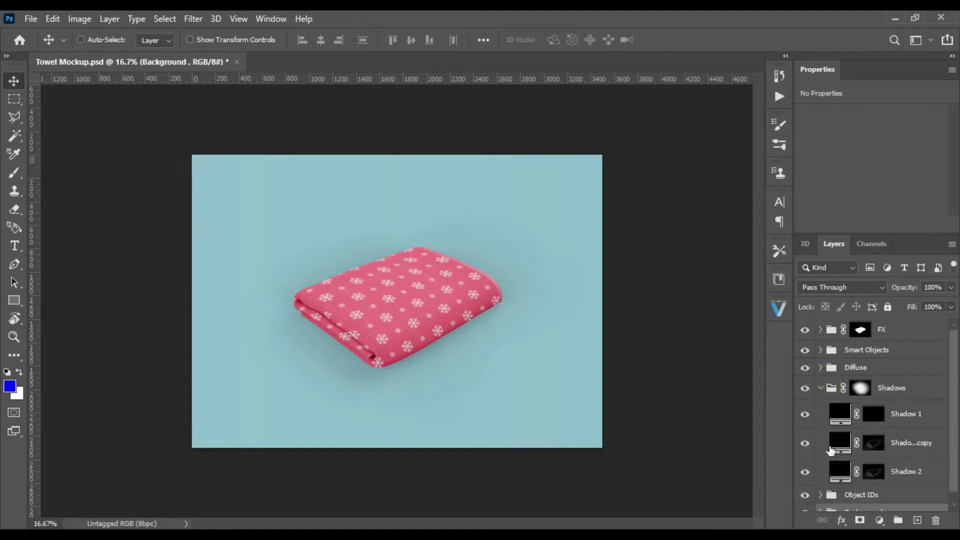
left_click(806, 445)
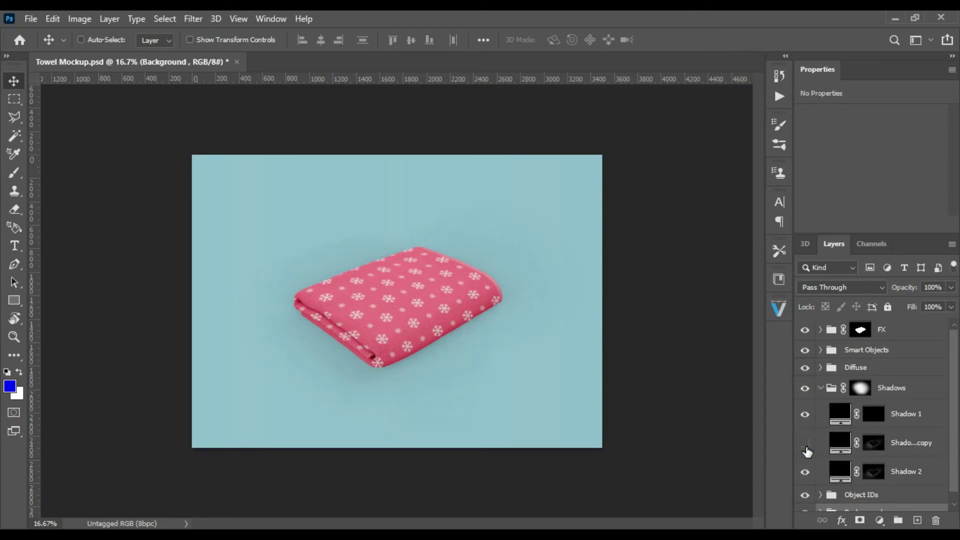
left_click(840, 469)
left_click(952, 287)
mouse_move(953, 304)
left_mouse_down()
mouse_move(940, 306)
mouse_move(950, 303)
left_mouse_up()
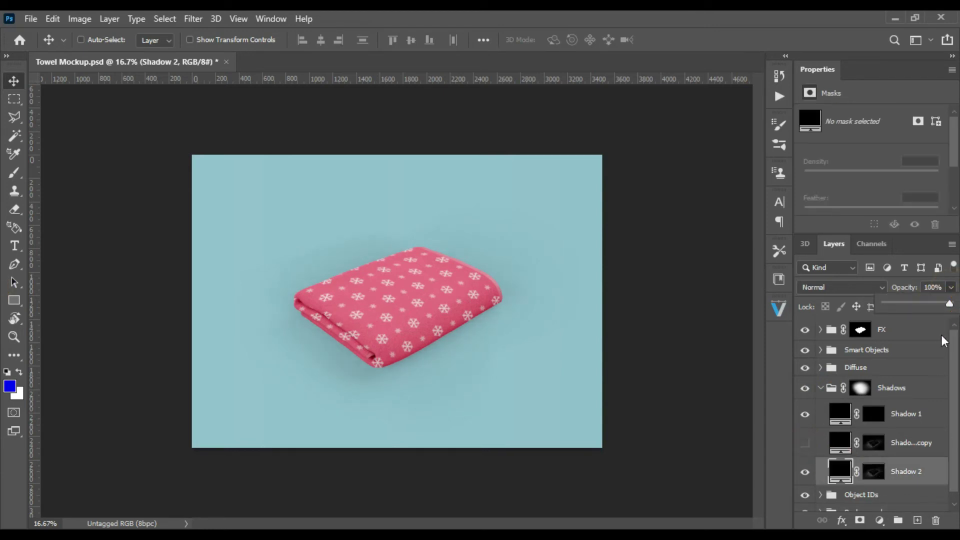
left_click_drag(953, 402, 956, 426)
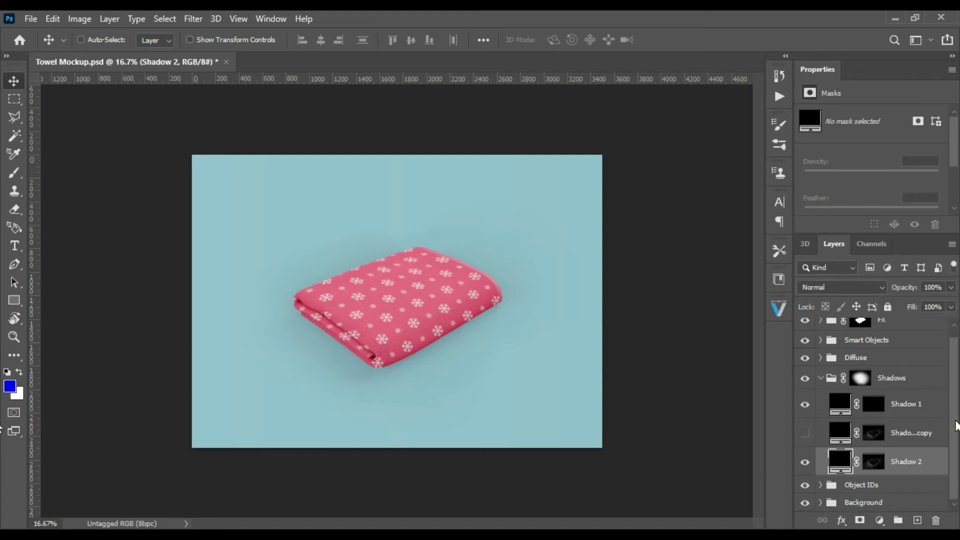
Step: Set Shadow 2's blend mode to Multiply and pick the Eraser tool
left_click(849, 415)
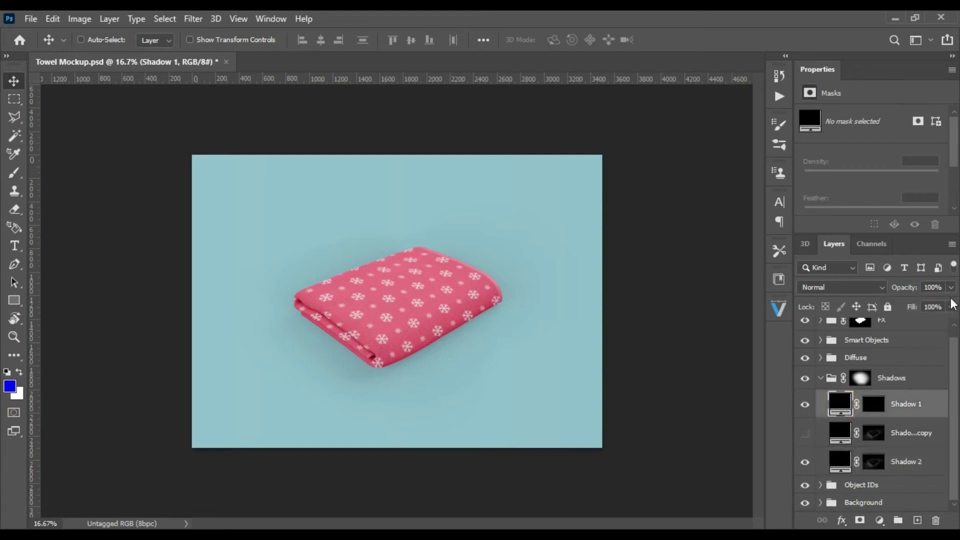
left_click(881, 287)
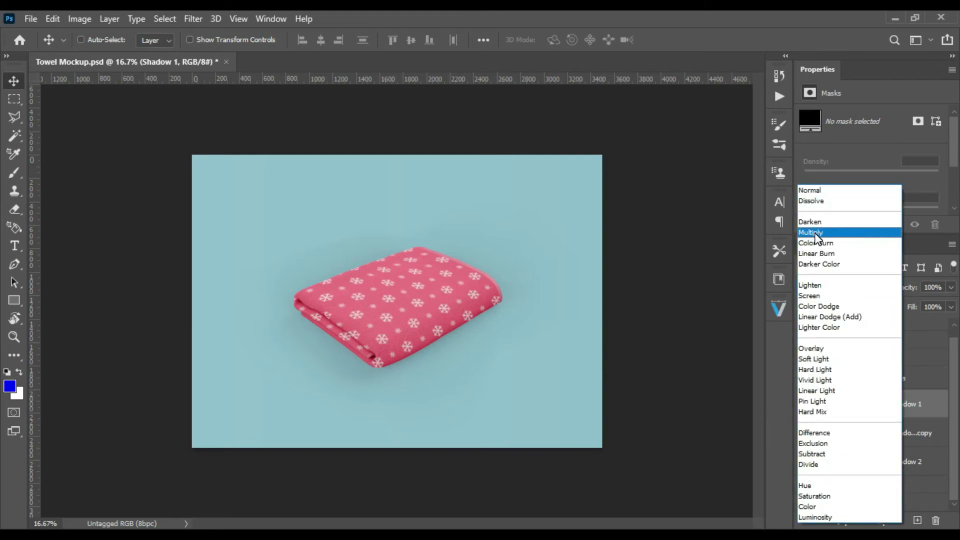
key("Escape")
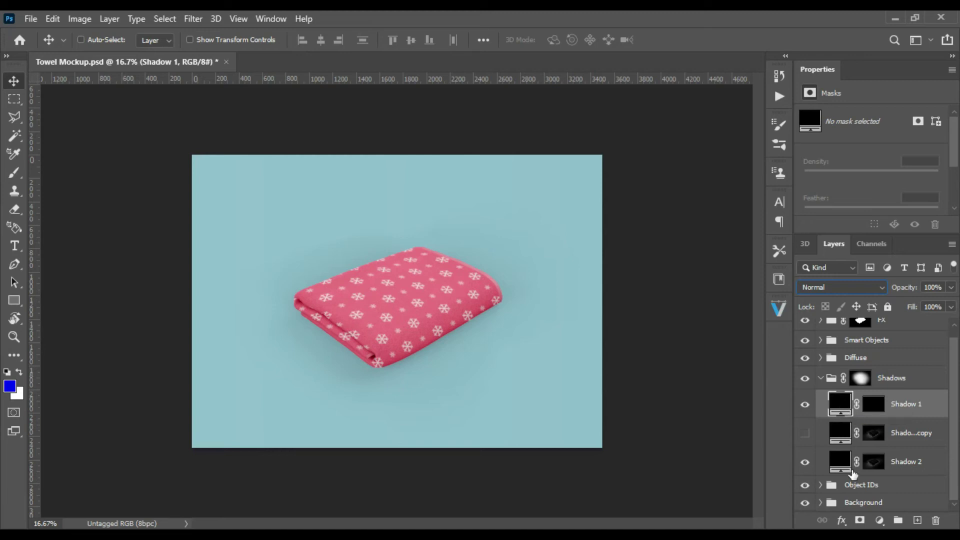
left_click(839, 465)
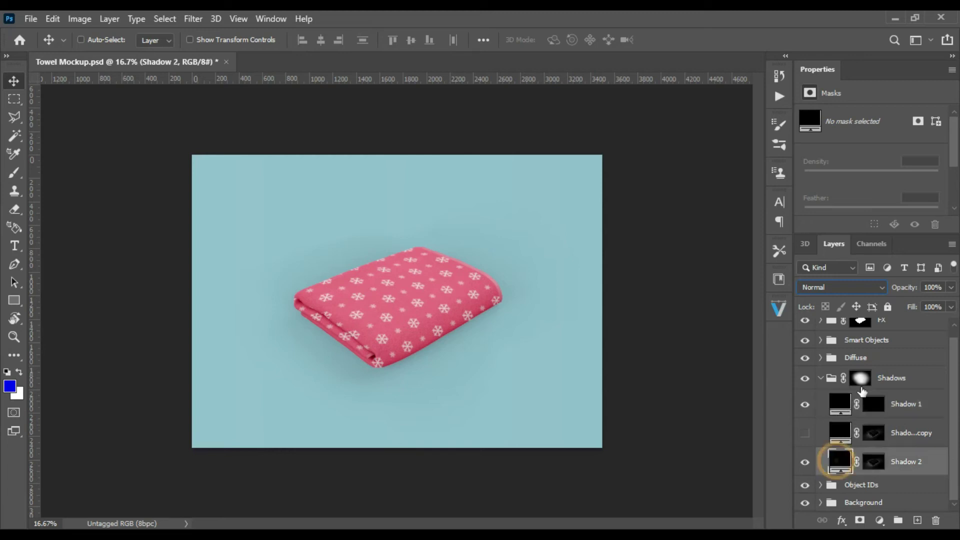
left_click(882, 290)
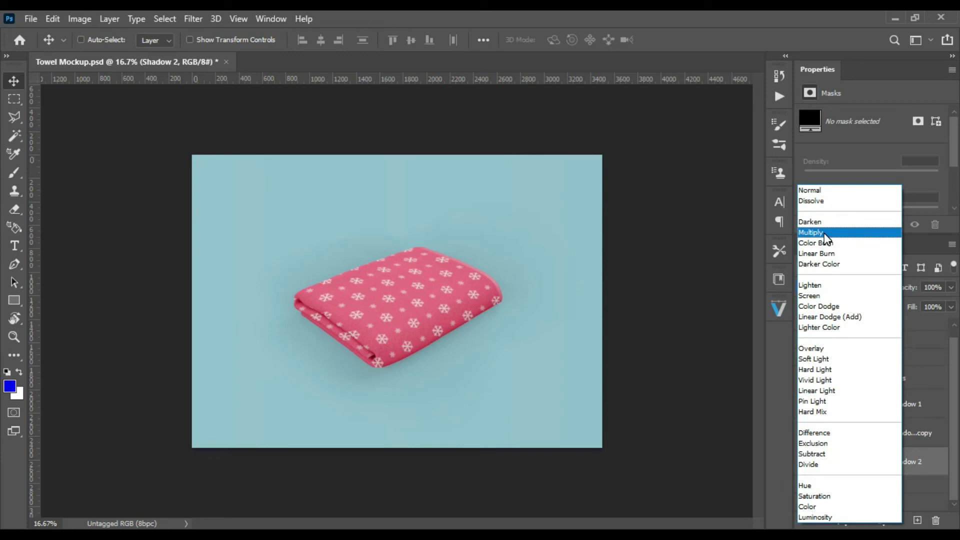
left_click(824, 235)
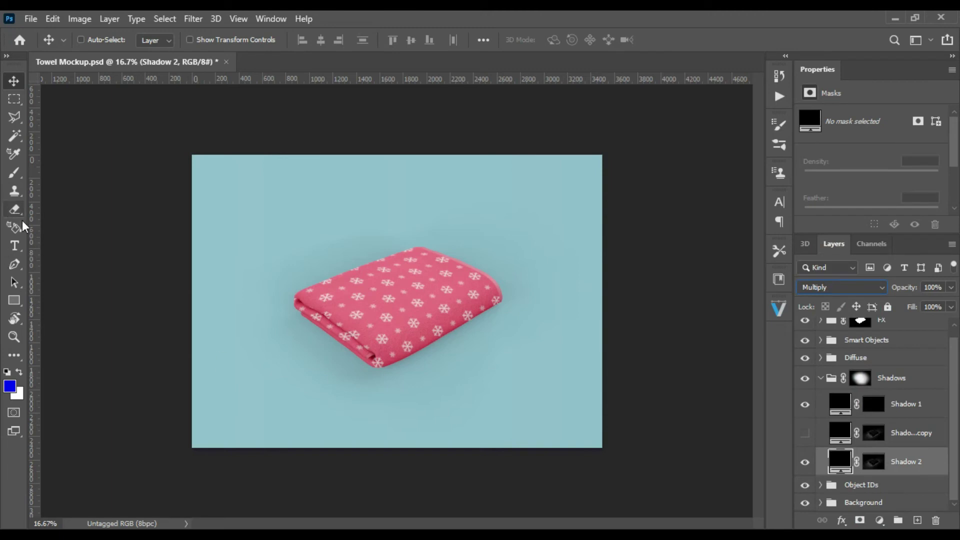
left_click(11, 211)
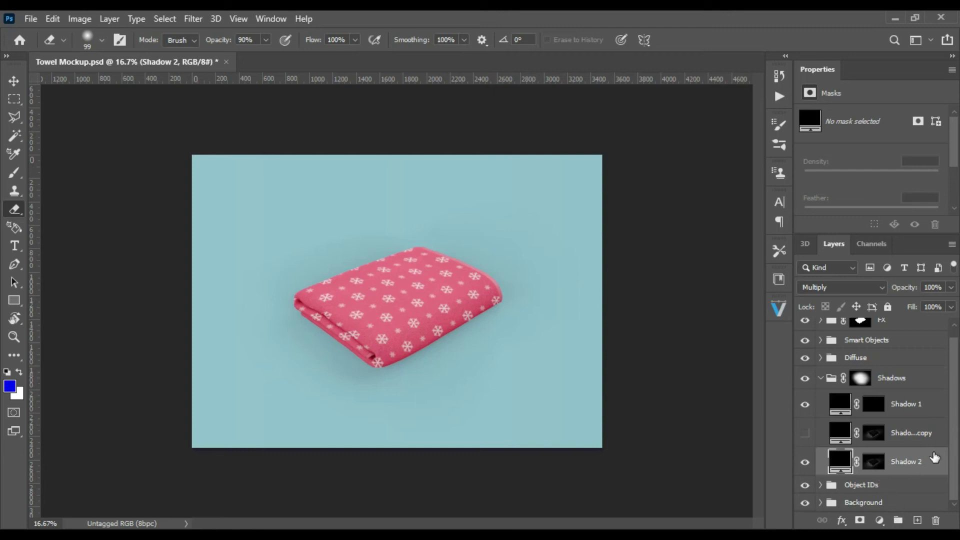
Step: Duplicate Shadow 2 and try Linear Burn blending on the Shadow 2 copy
key("ctrl+j")
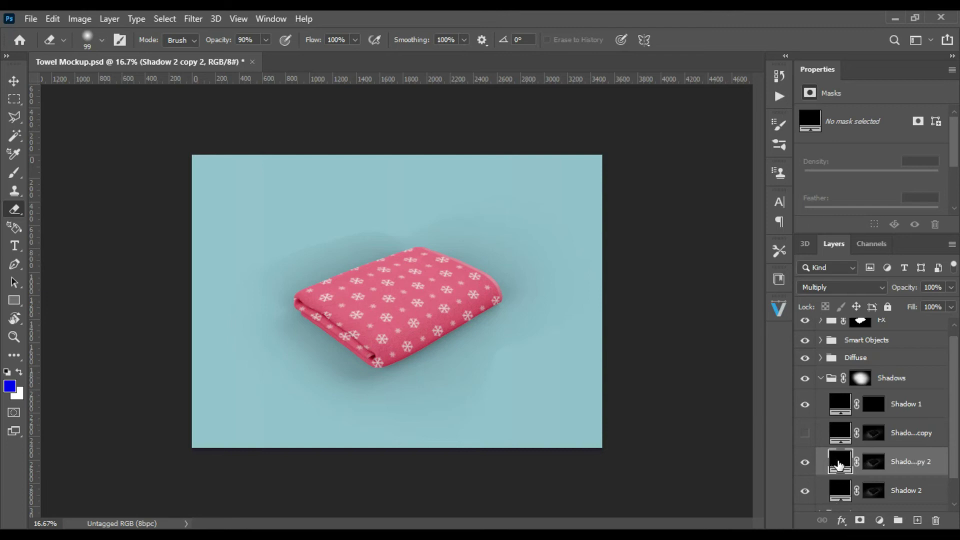
key("Delete")
left_click(805, 434)
left_click(842, 429)
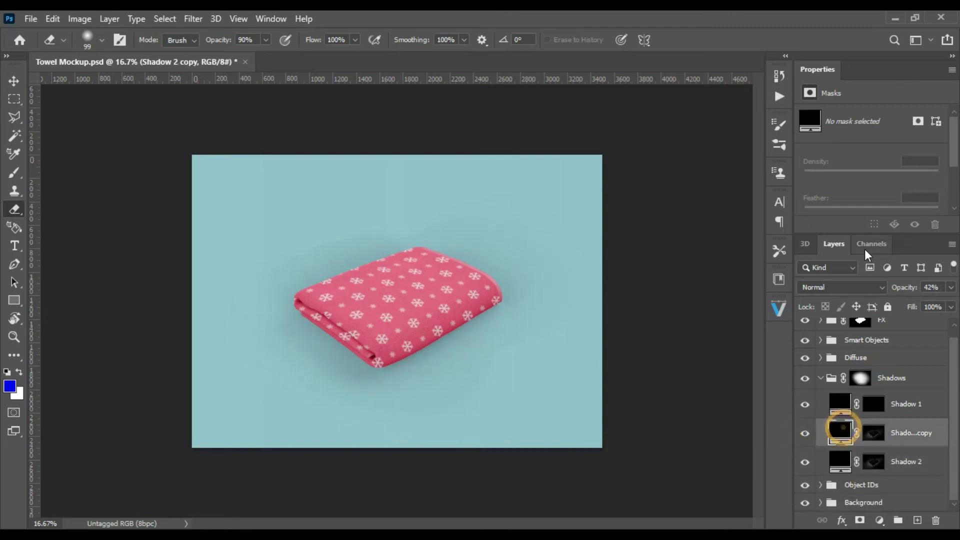
left_click(879, 287)
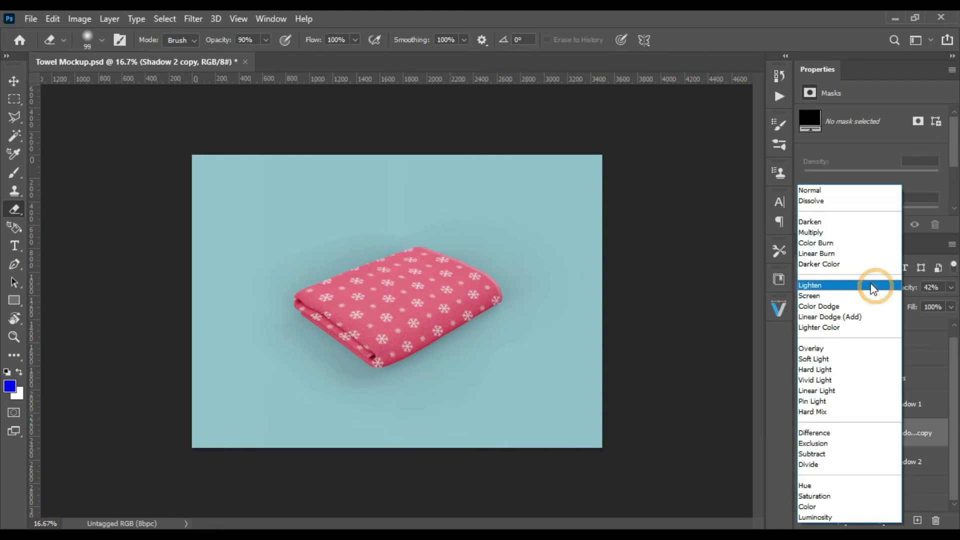
left_click(834, 254)
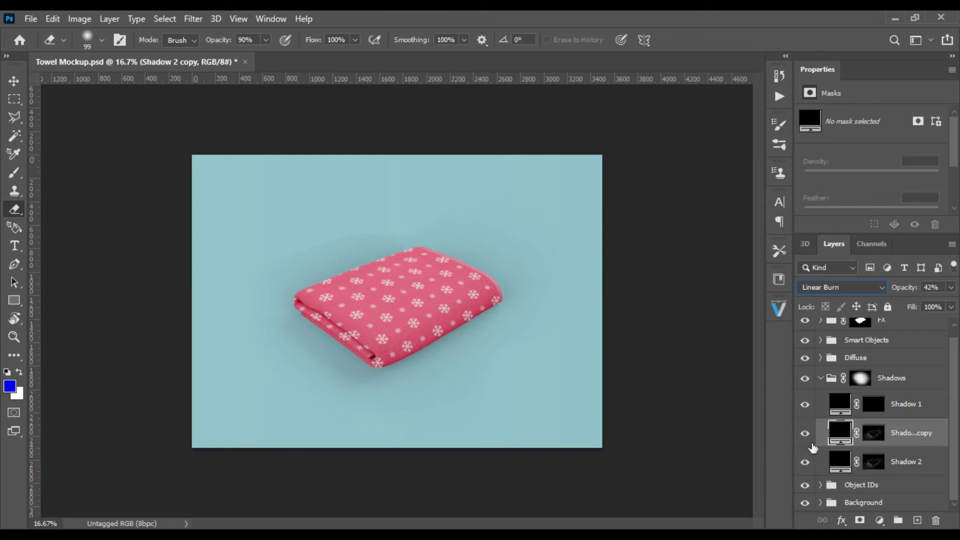
Step: Delete the Shadow 2 copy layer and reselect Shadow 2's mask
left_click(879, 463)
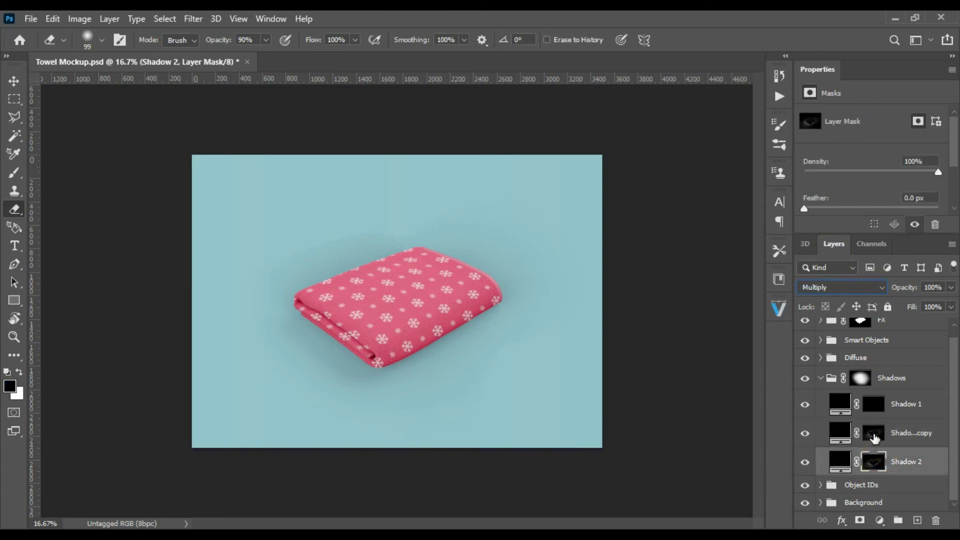
left_click(880, 439)
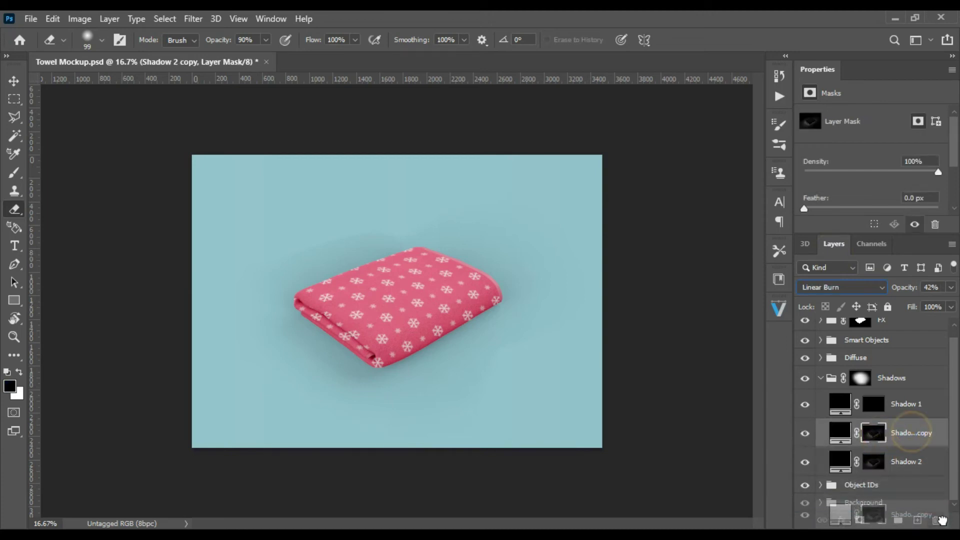
key("Delete")
left_click(874, 443)
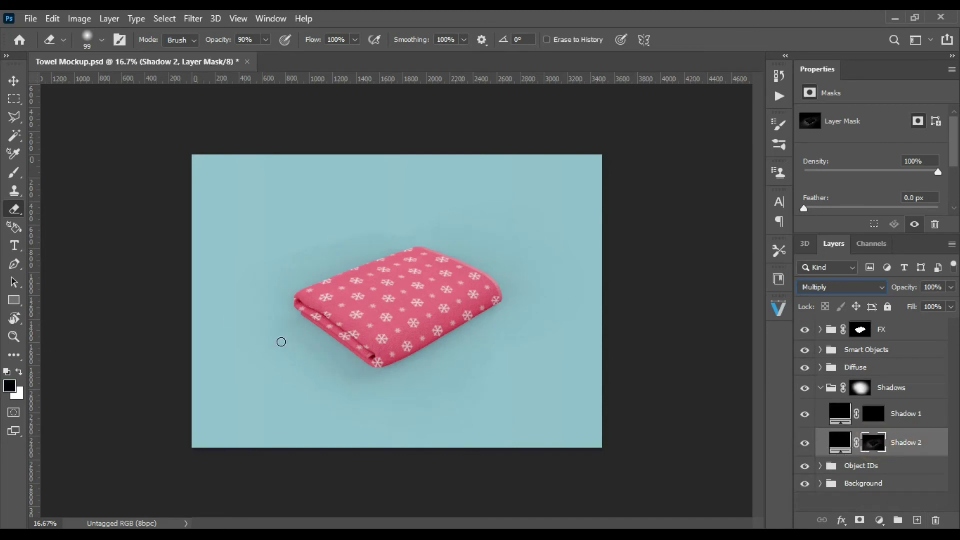
Step: Make white the foreground colour and set the soft eraser size to 401 px
left_click(21, 373)
left_click(102, 40)
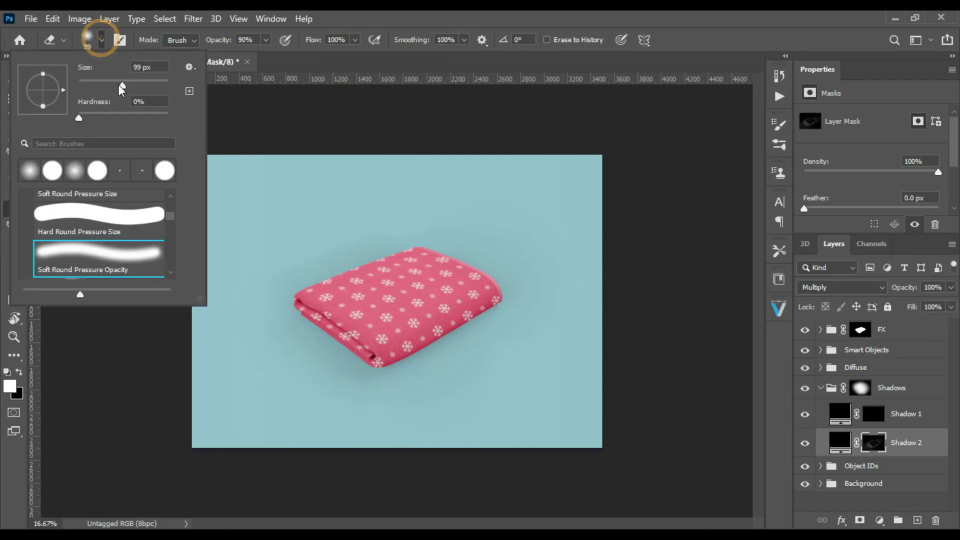
left_click_drag(121, 86, 161, 93)
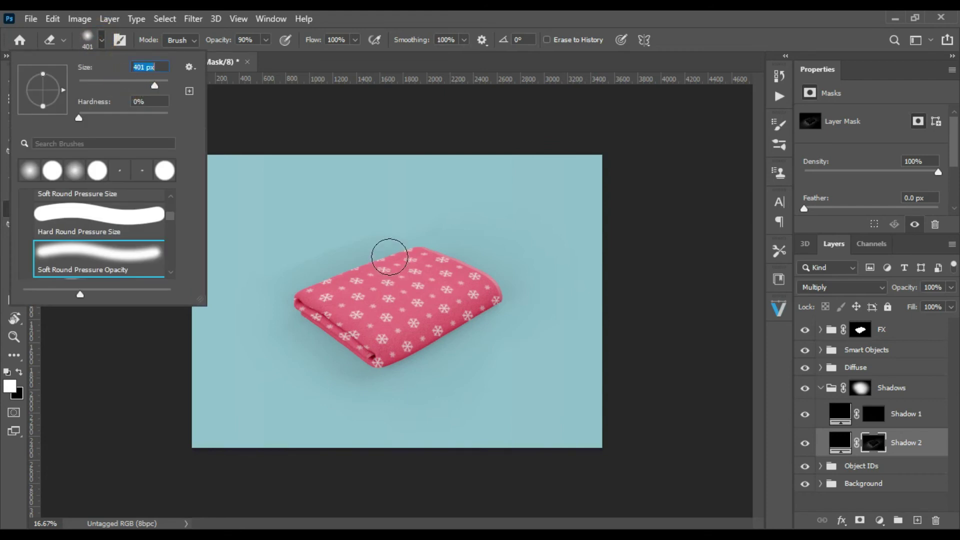
left_click(314, 221)
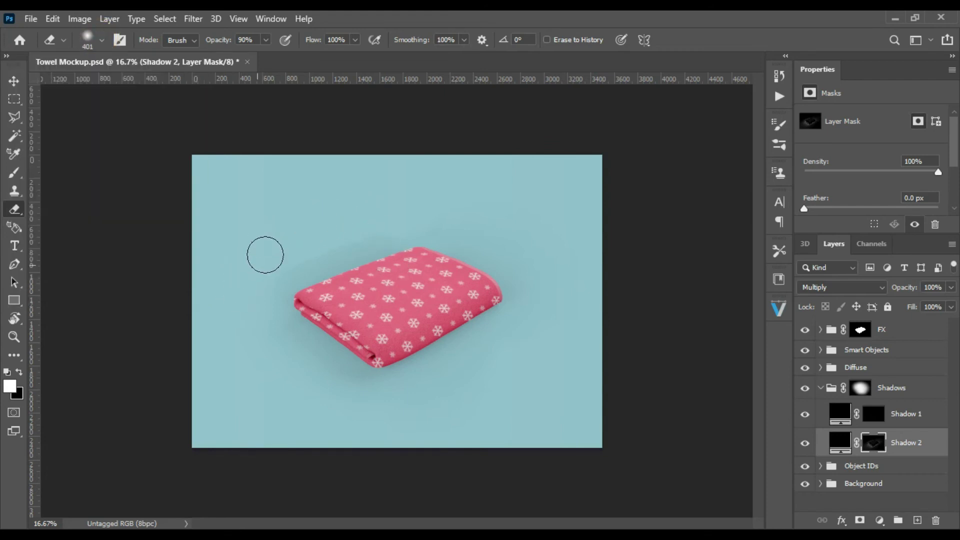
Step: Erase Shadow 2's mask above and left of the towel, then reselect the Shadow 2 layer
left_click(383, 216)
left_click(244, 329)
left_click(247, 262)
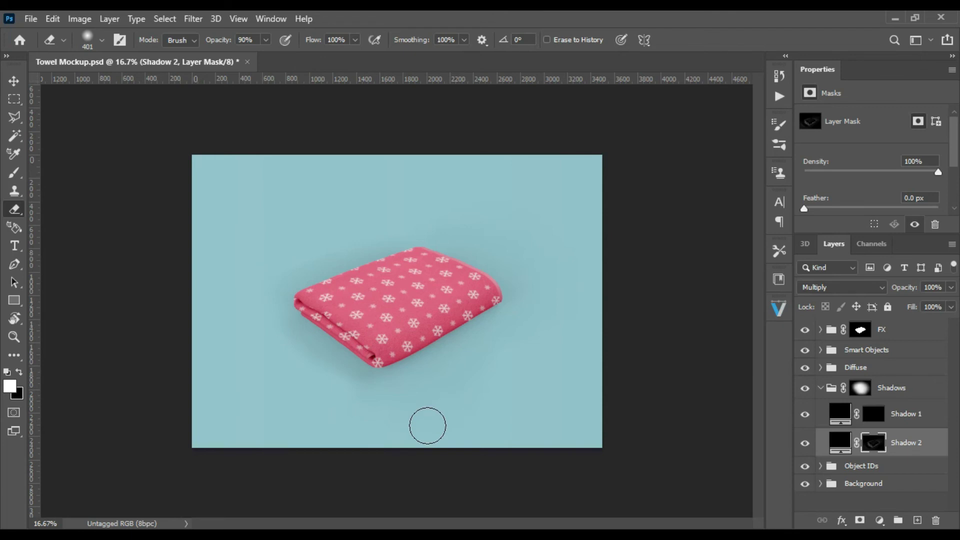
left_click(15, 82)
left_click(840, 443)
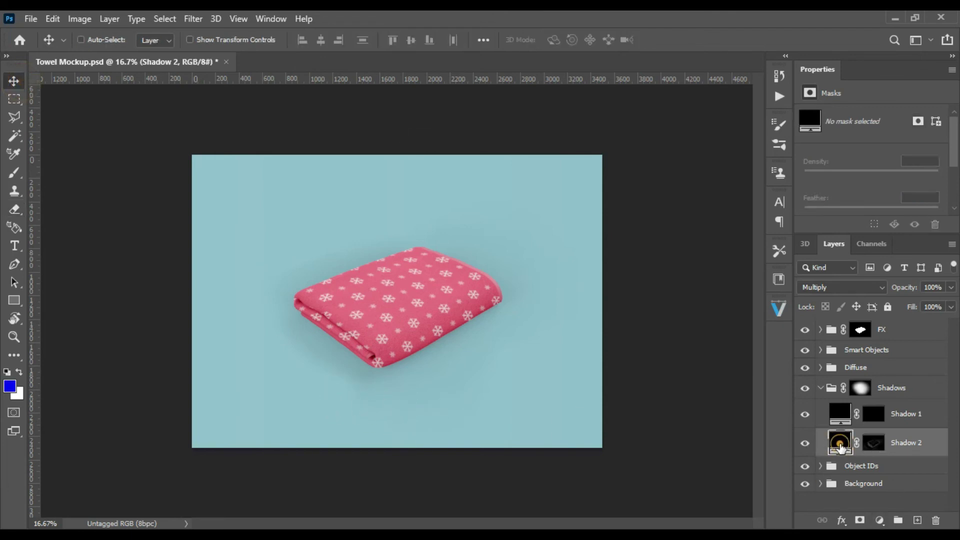
Step: Duplicate Shadow 2 and erase the copy's mask above, left and below the towel
key("ctrl+j")
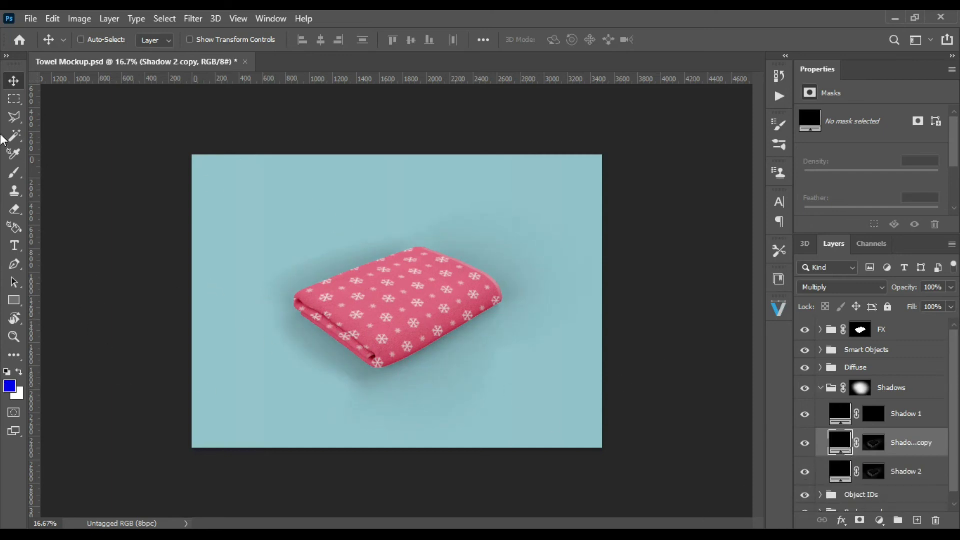
left_click(15, 209)
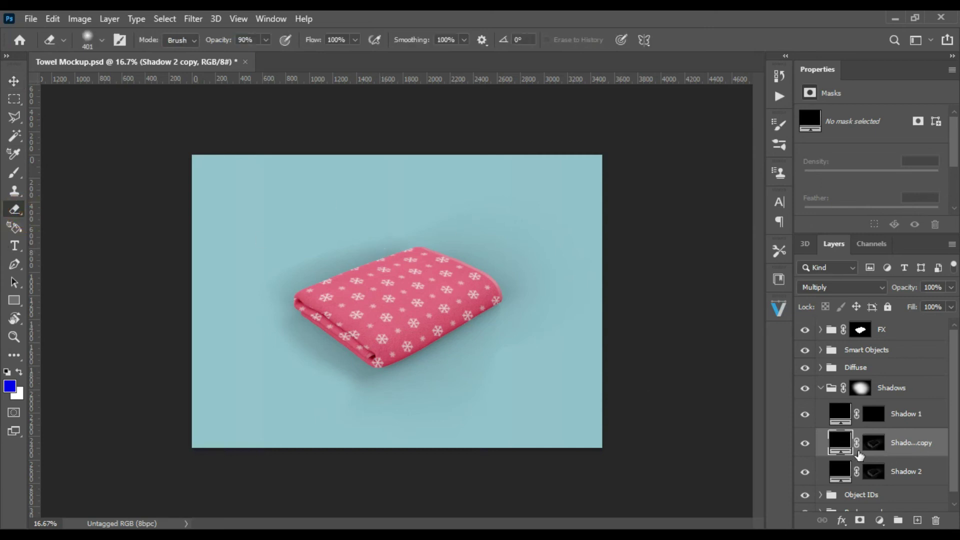
left_click(874, 444)
left_click(382, 223)
left_click(320, 243)
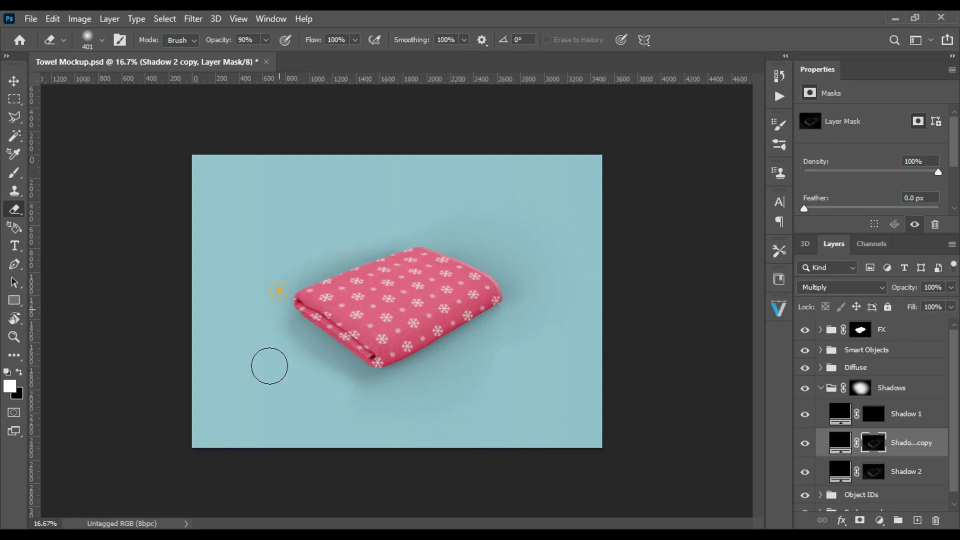
left_click(279, 342)
left_click(344, 239)
left_click(343, 240)
left_click(269, 331)
left_click(354, 395)
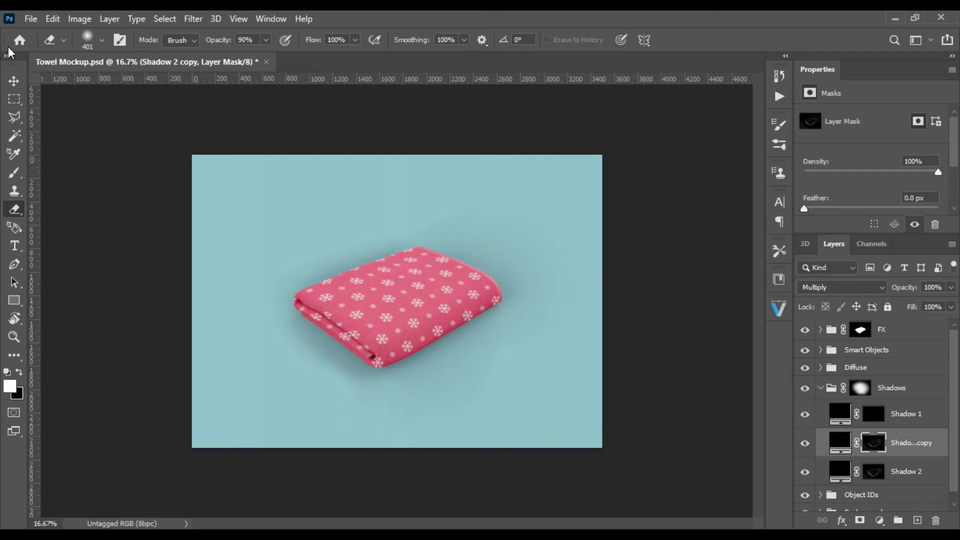
Step: Collapse the Shadows group and expand the FX group, keeping FX visible
left_click(821, 388)
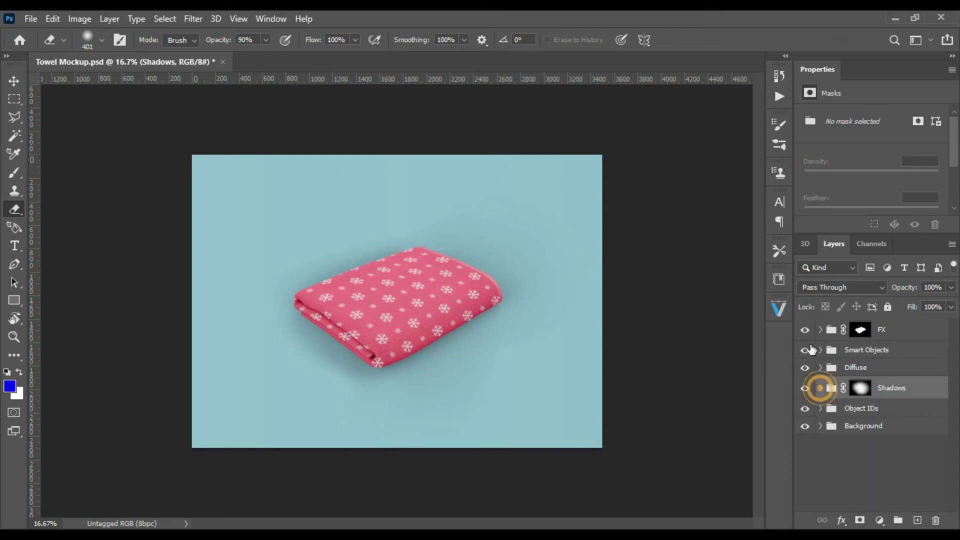
left_click(809, 332)
left_click(810, 333)
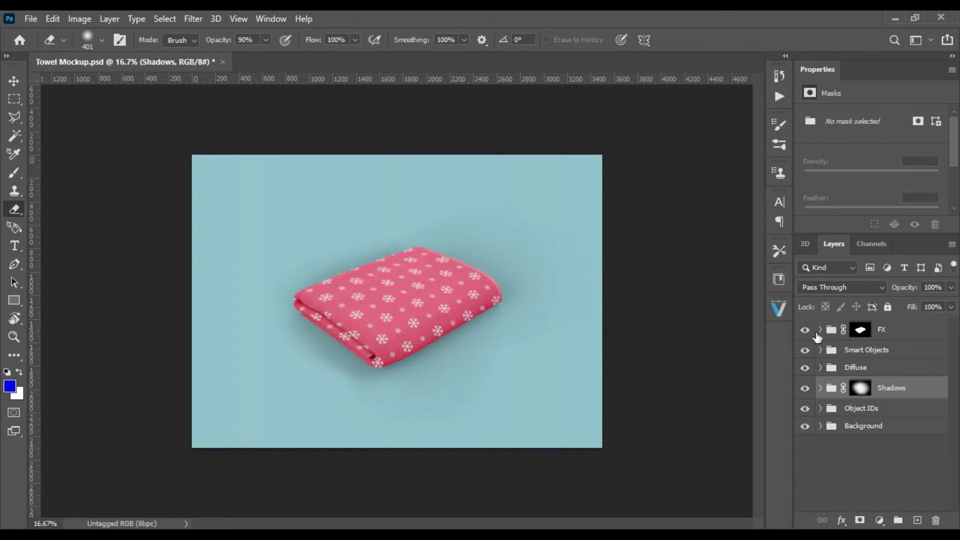
left_click(821, 330)
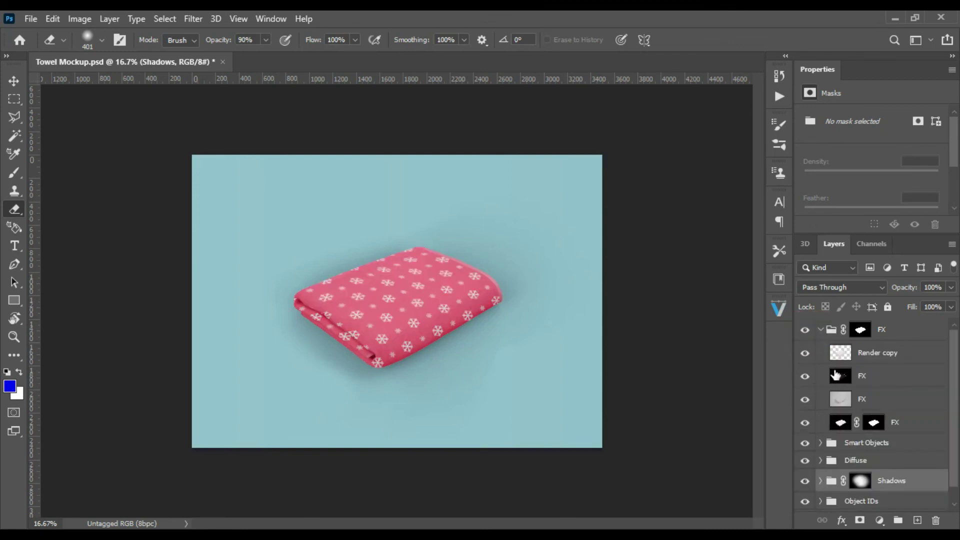
Step: Set the upper FX layer to 65% opacity and Render copy to 100%
left_click(836, 375)
left_click(951, 287)
mouse_move(950, 303)
left_mouse_down()
mouse_move(929, 303)
mouse_move(946, 306)
left_mouse_up()
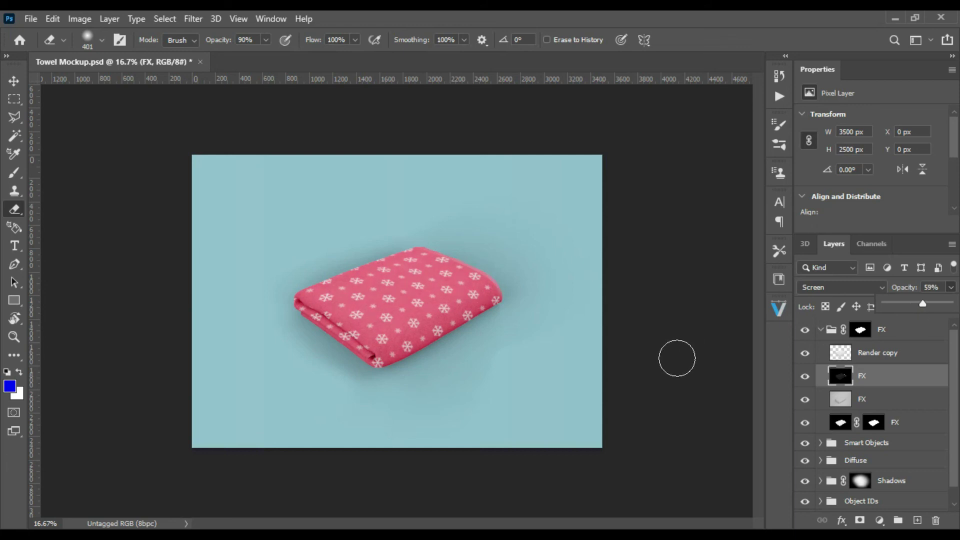
type("65")
key("Return")
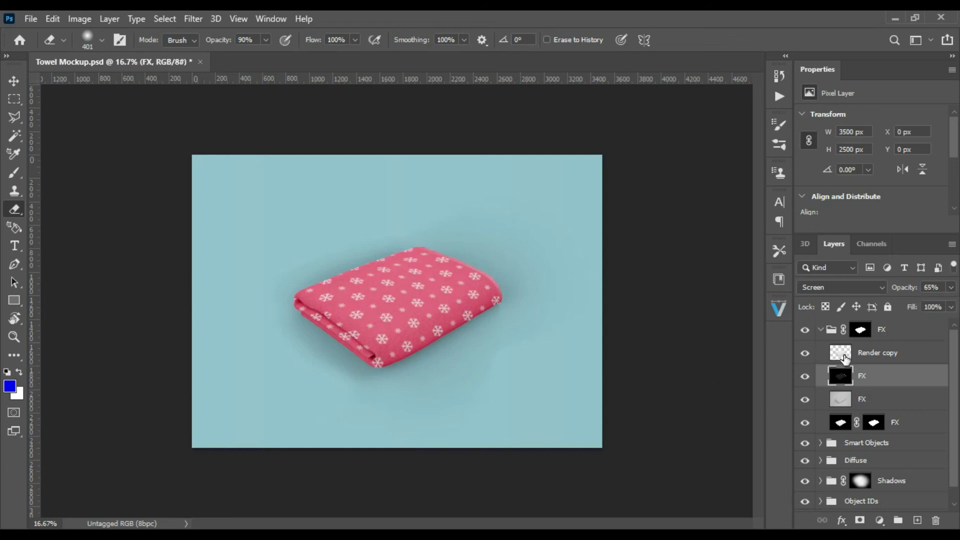
left_click(850, 353)
left_click(950, 287)
mouse_move(942, 309)
left_mouse_down()
mouse_move(954, 309)
mouse_move(945, 313)
left_mouse_up()
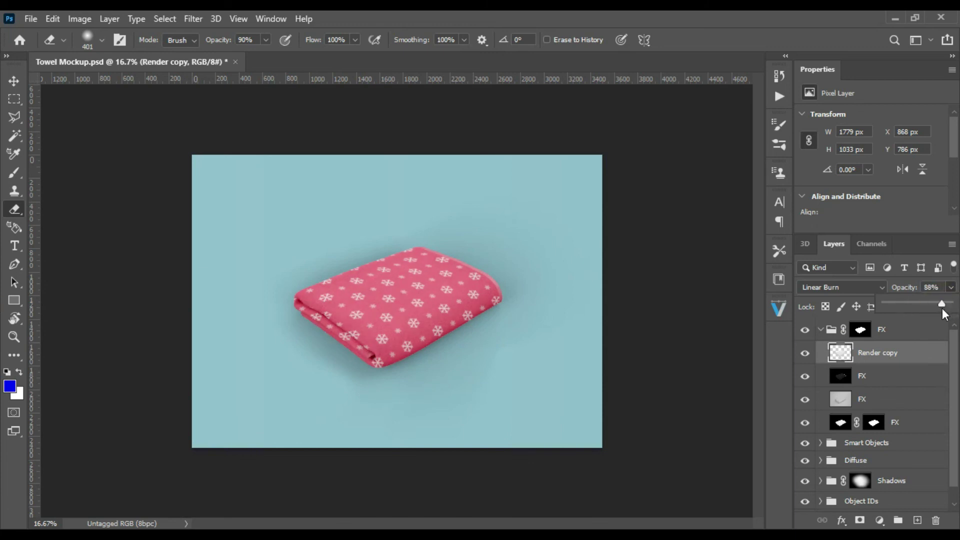
Step: Raise the lower FX layer's opacity and reselect the upper FX layer's opacity control
left_click(840, 399)
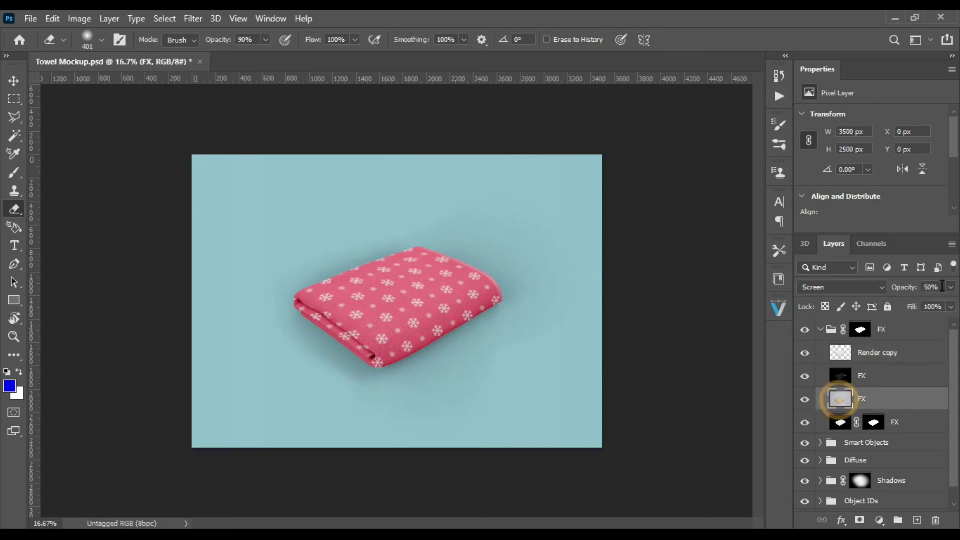
left_click(951, 287)
left_click_drag(936, 302, 941, 303)
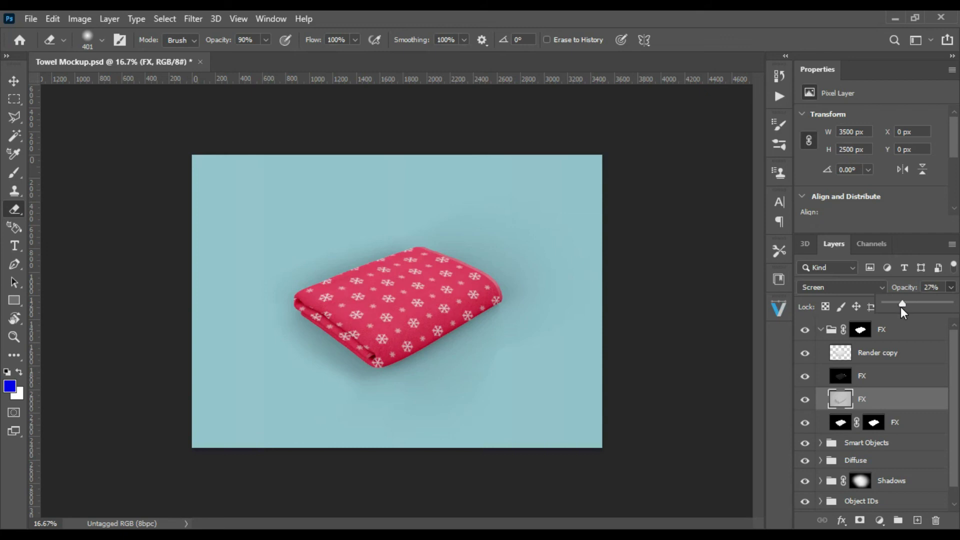
left_click(869, 376)
left_click(951, 287)
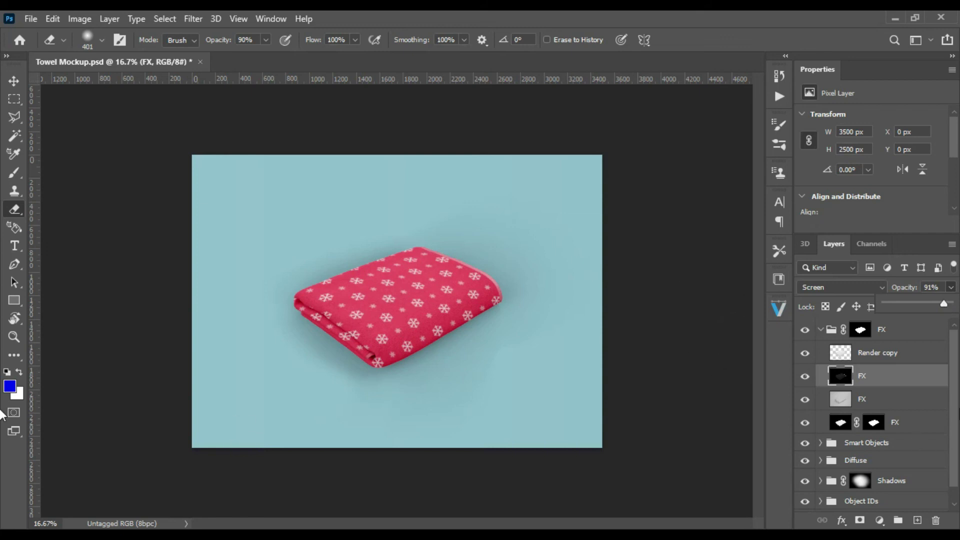
Step: Hide and re-show the FX group to compare the towel's lighting
left_click(806, 331)
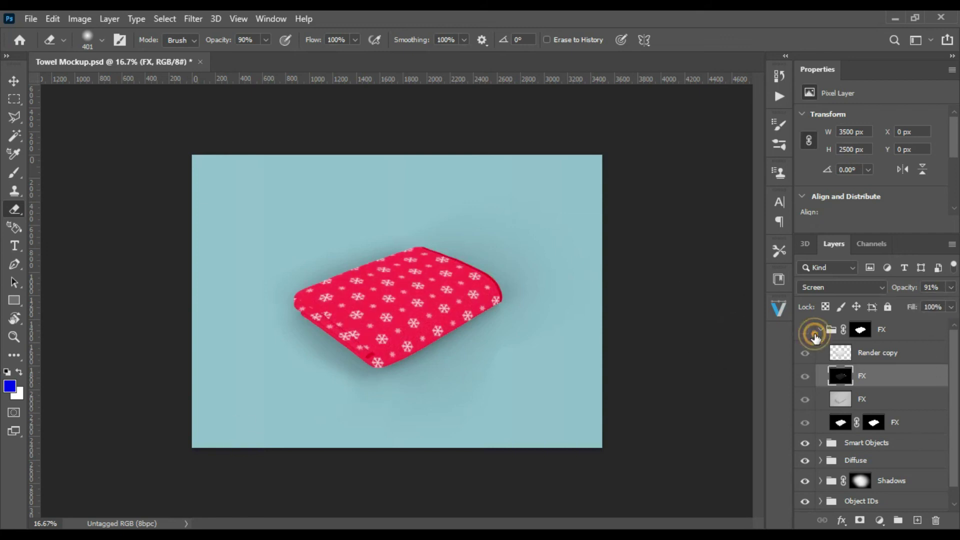
left_click(806, 330)
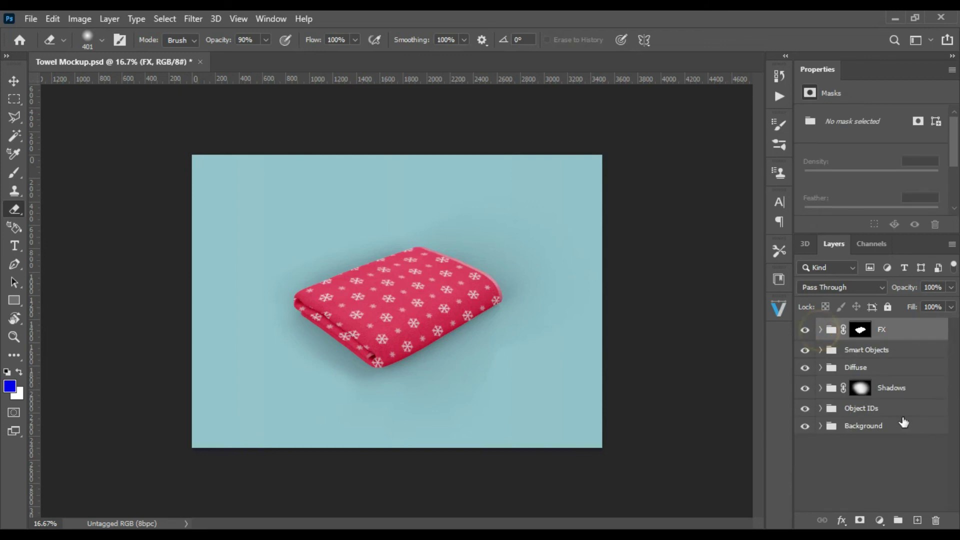